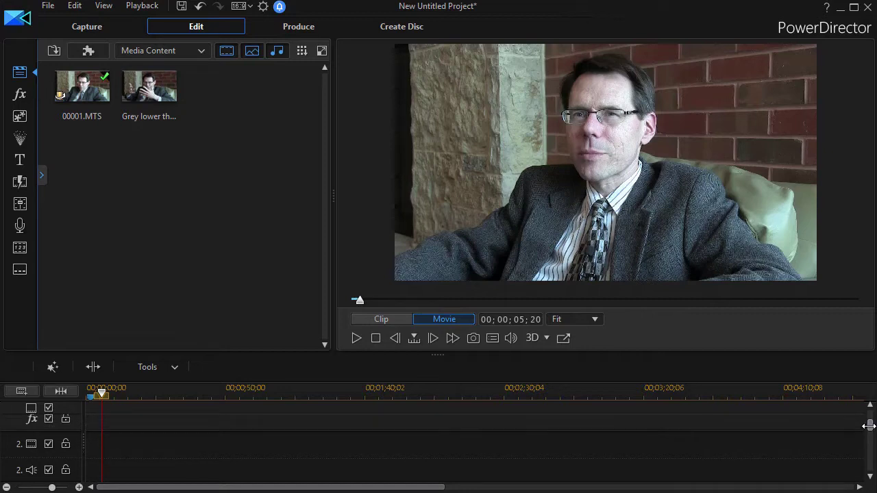
Place the 255,255,76 yellow colour board at the start of track 2
scroll(868, 421, up, 2)
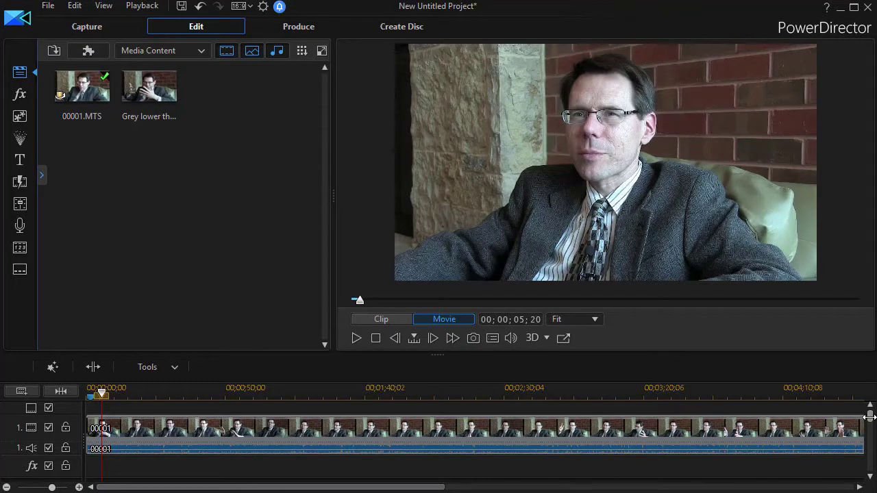
drag(870, 418, 869, 419)
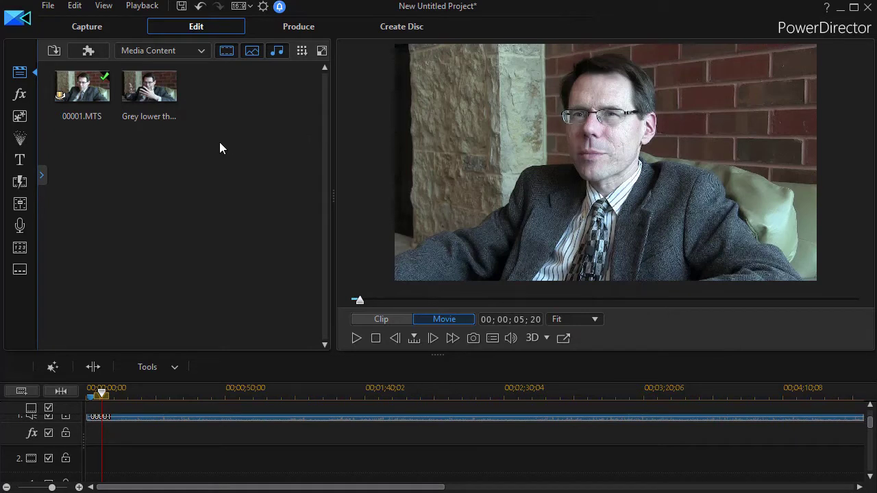
click(201, 52)
click(182, 78)
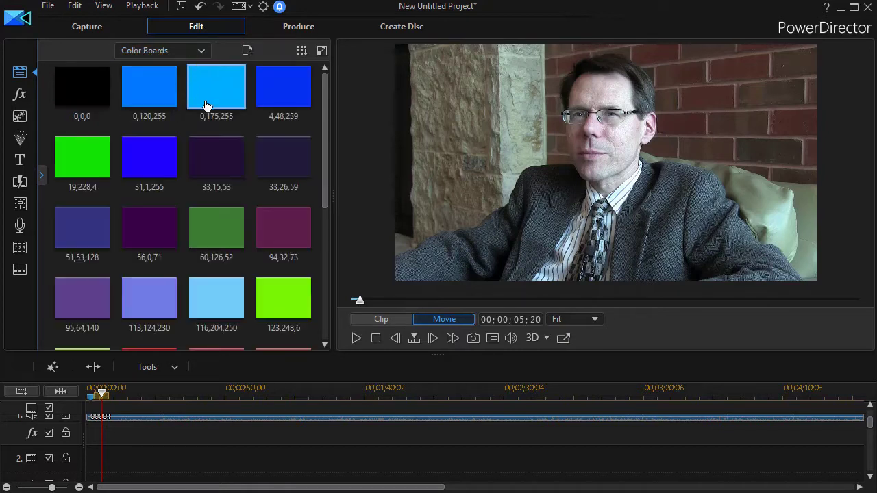
drag(322, 194, 313, 345)
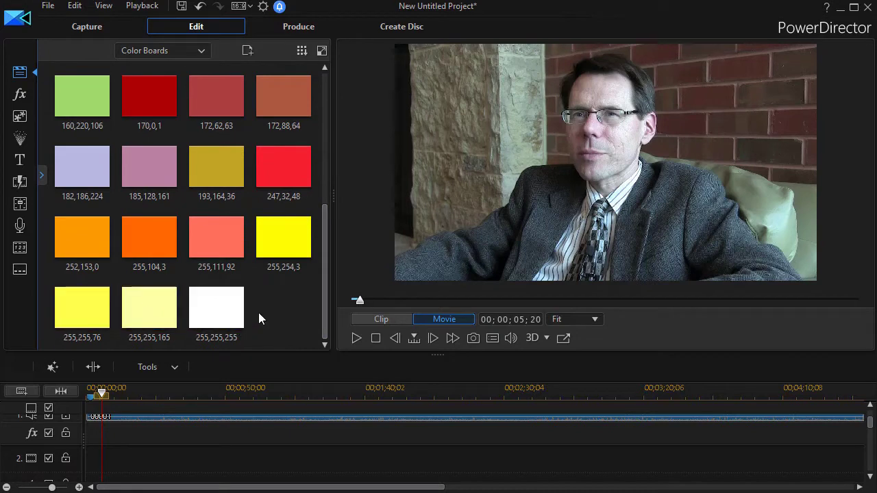
click(80, 319)
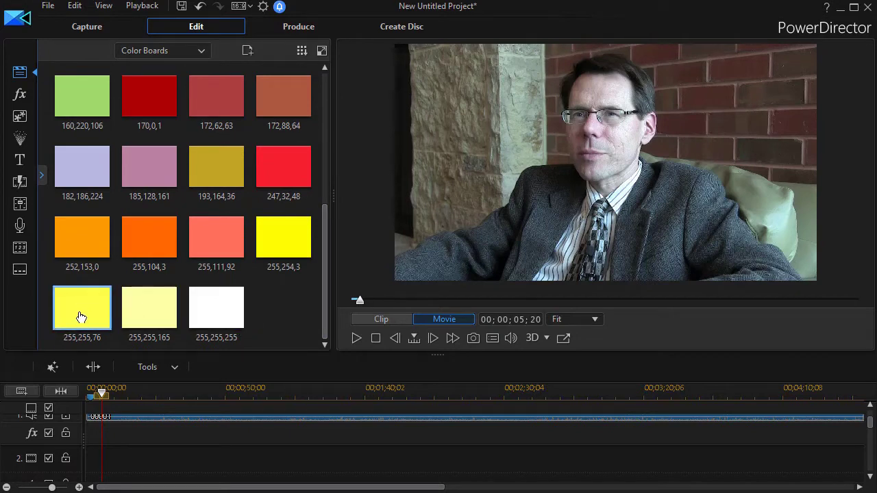
drag(80, 317, 83, 468)
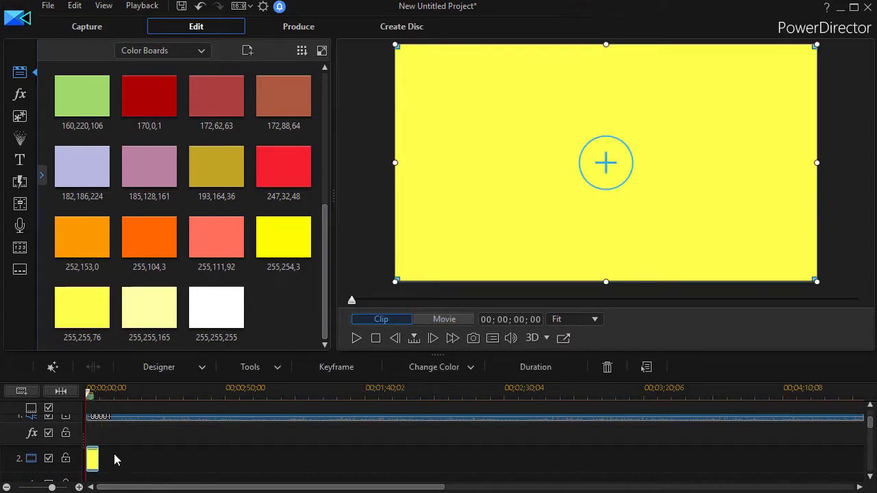
Set the yellow board's duration to 10 seconds
click(525, 370)
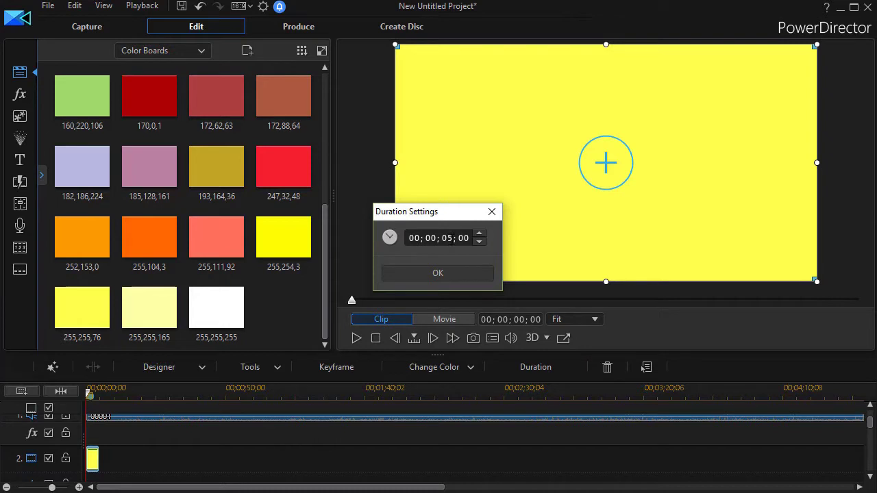
text(10)
click(423, 272)
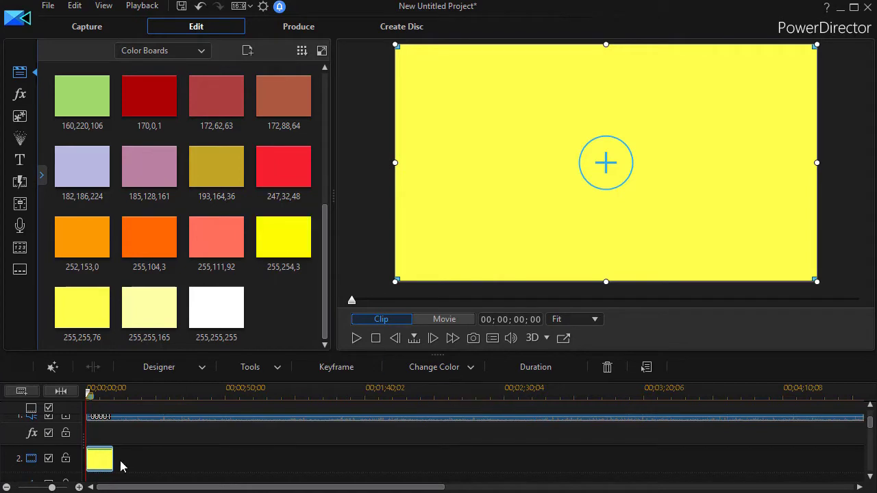
scroll(108, 459, down, 1)
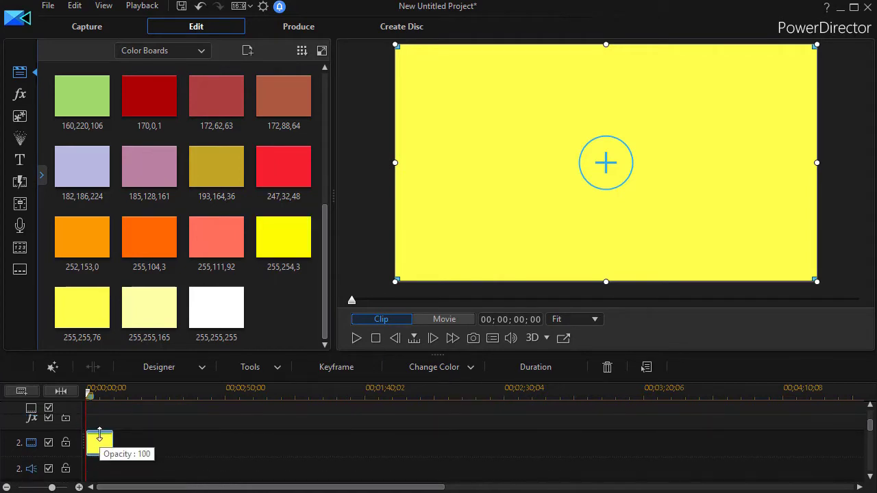
Unlock aspect ratio and squash the yellow board to a full-width line of height 0.008 near the bottom
double_click(100, 447)
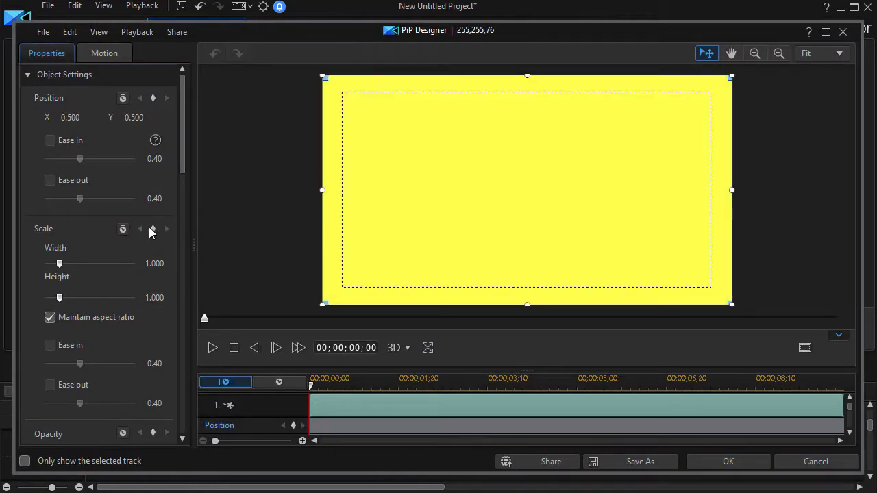
click(50, 318)
drag(528, 76, 528, 293)
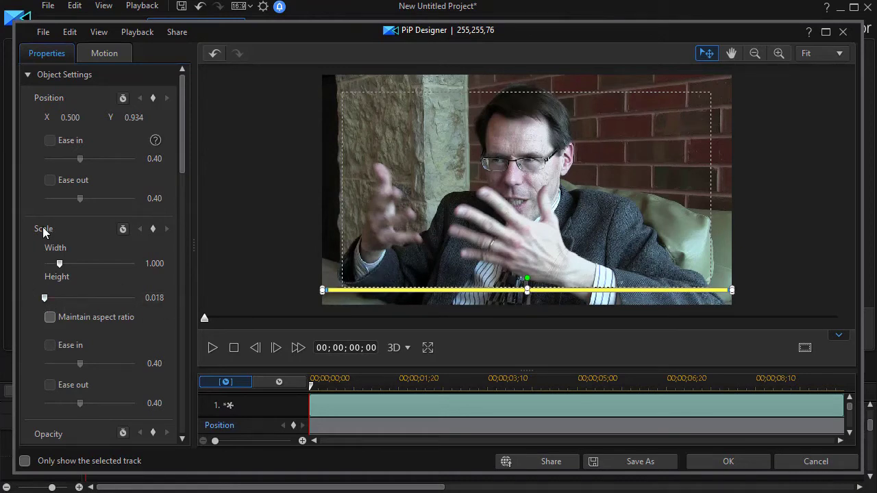
click(174, 303)
click(174, 302)
click(174, 303)
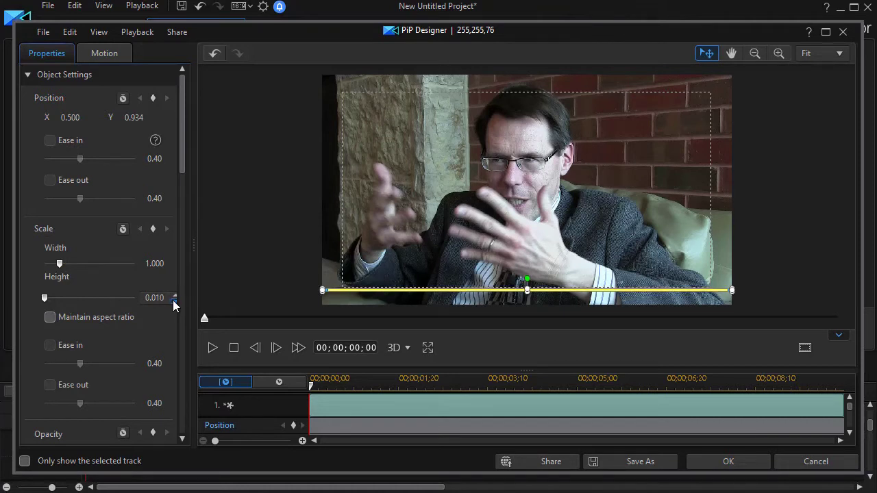
click(174, 303)
click(174, 303)
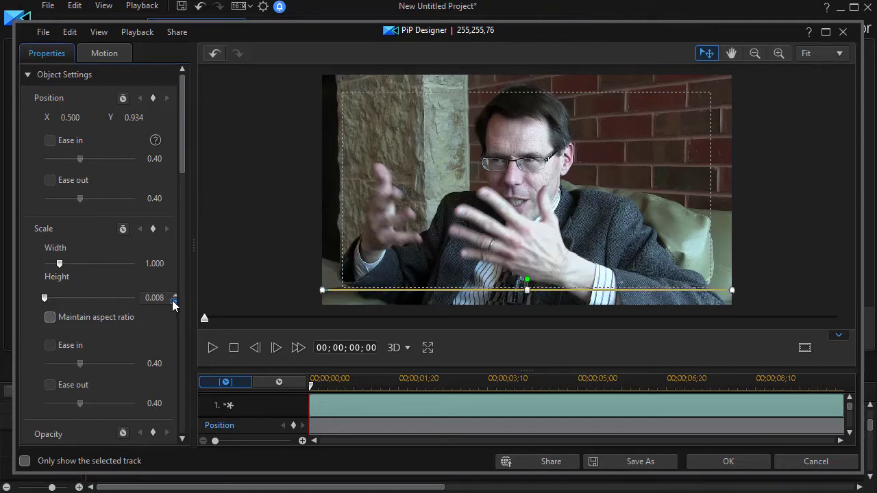
click(174, 296)
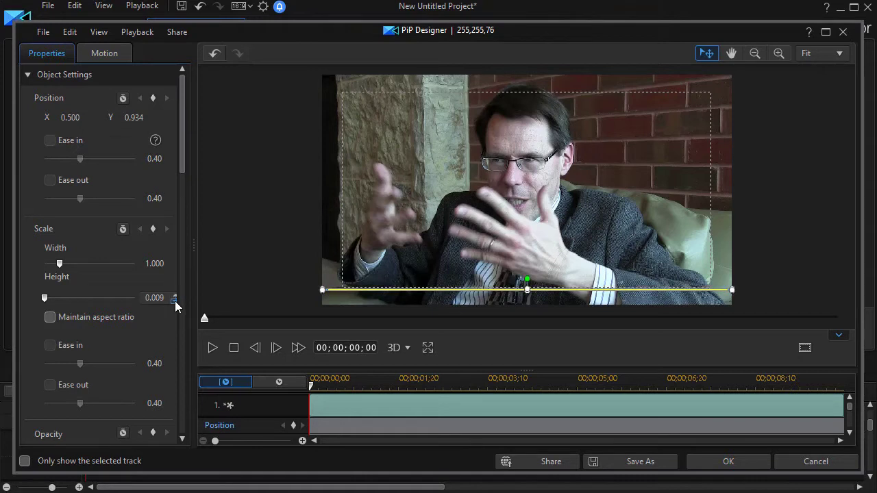
click(174, 302)
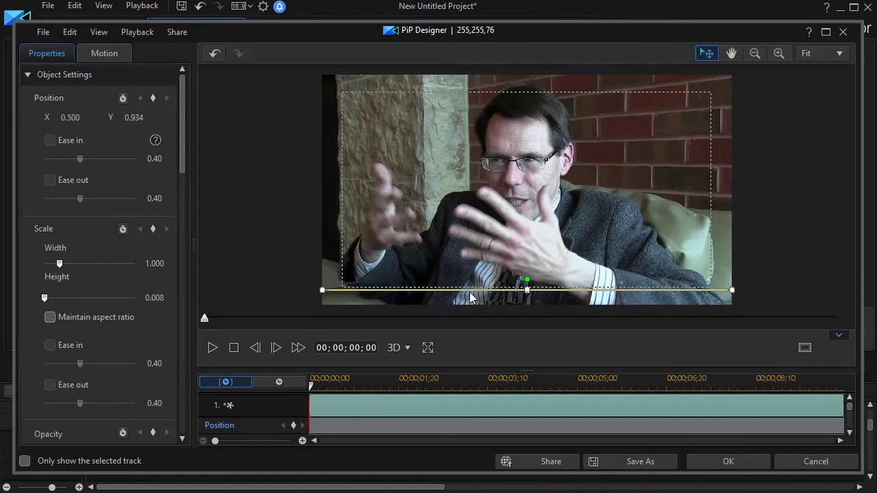
Keyframe the yellow line's start position off the right edge, then go to one second
drag(551, 297, 862, 292)
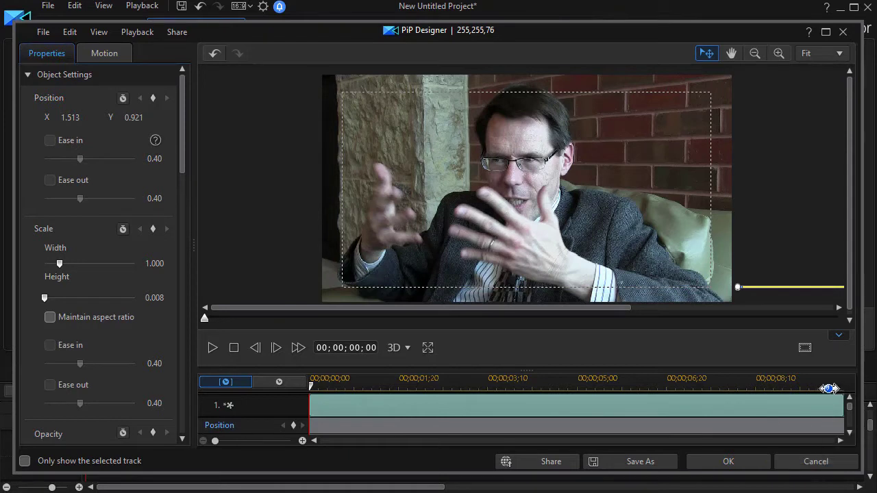
click(293, 427)
drag(312, 386, 373, 381)
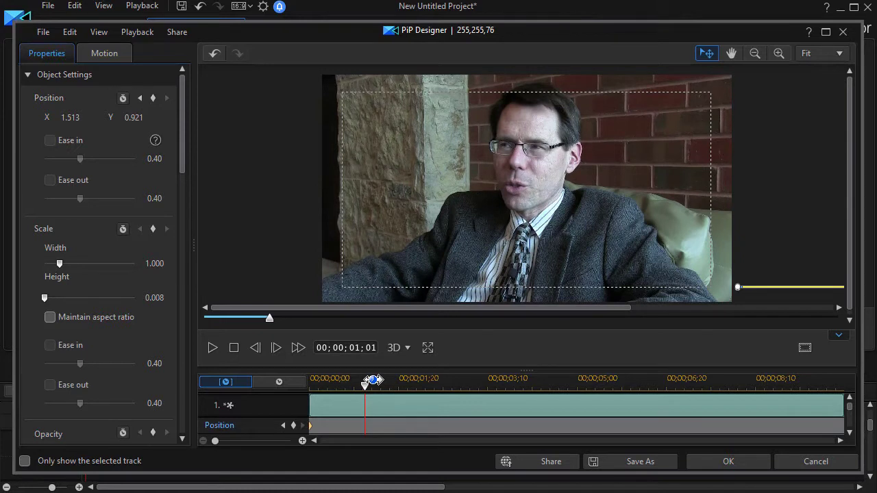
key(Left)
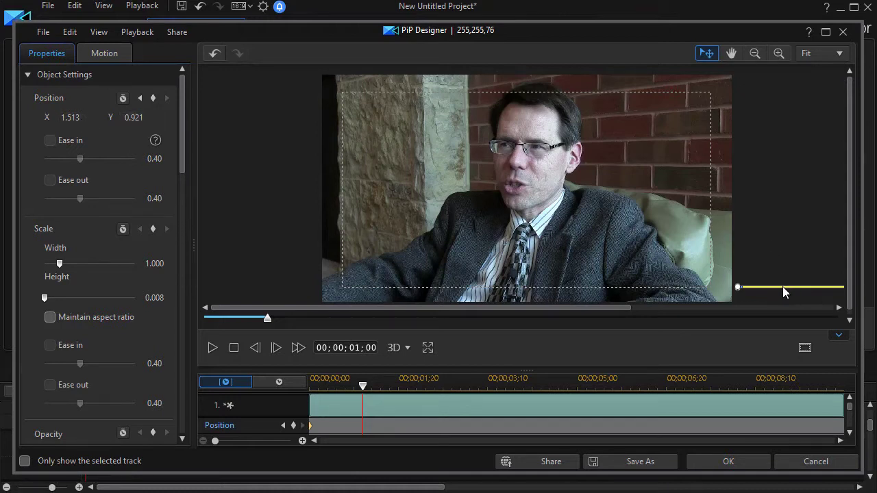
Slide the line in to X 0.572, Y 0.921 at one second and apply the animation
drag(783, 285, 398, 290)
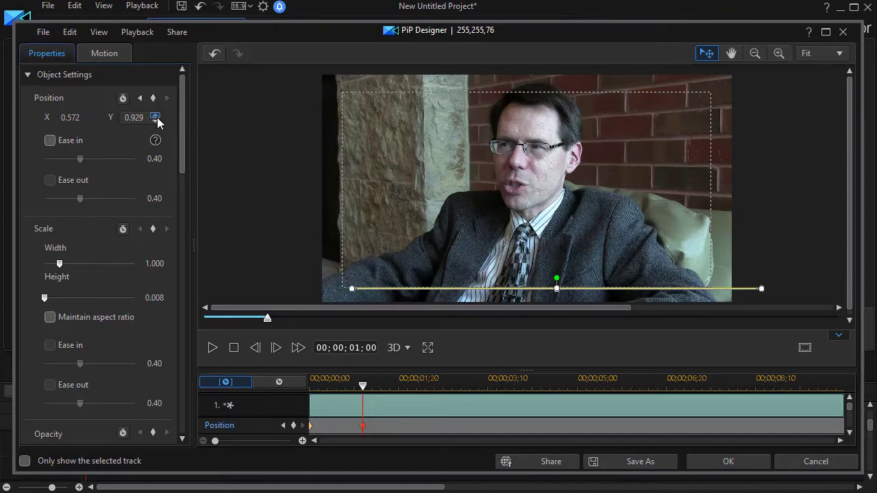
click(156, 120)
click(156, 122)
click(155, 122)
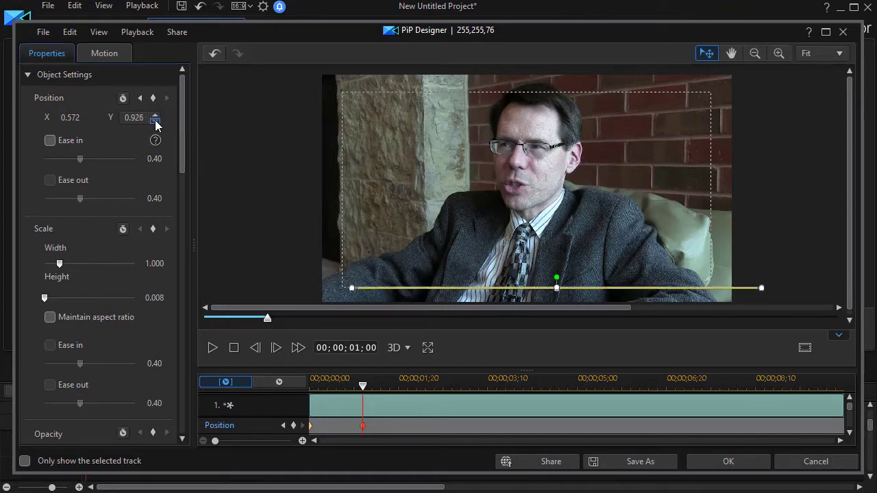
click(156, 122)
click(157, 121)
click(156, 121)
click(157, 122)
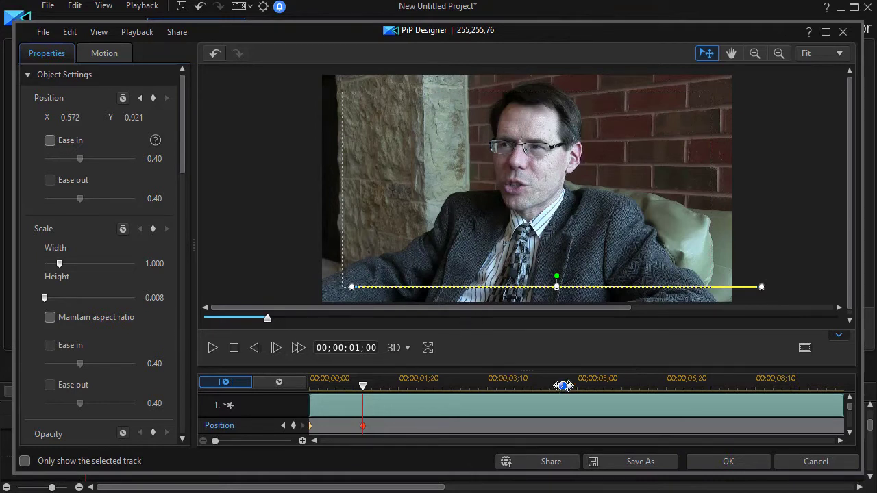
click(728, 463)
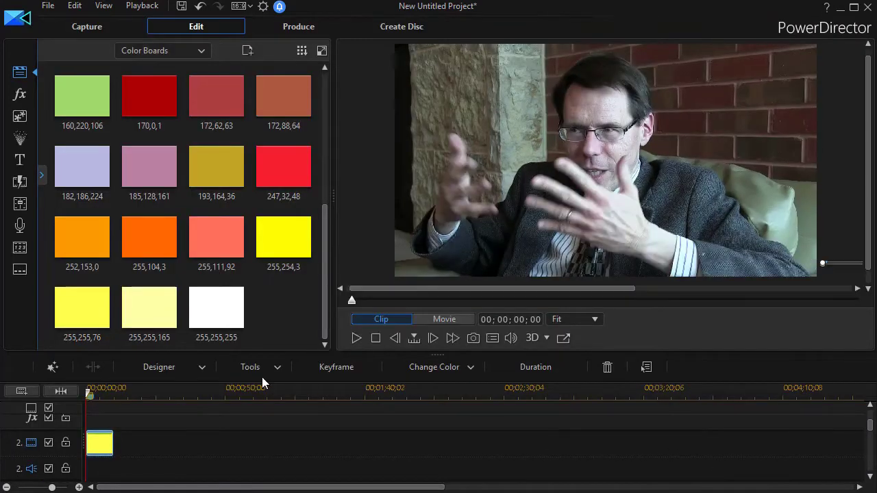
Play the movie preview to check the yellow line's slide-in
click(442, 319)
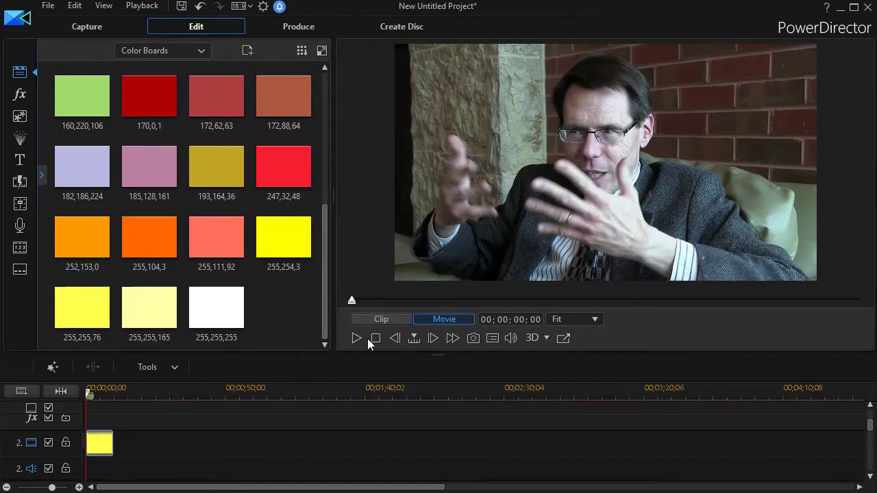
click(355, 338)
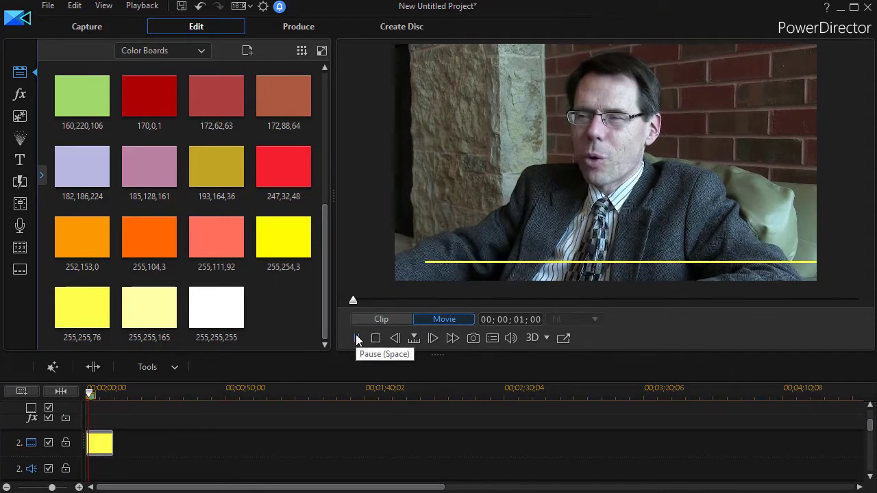
click(357, 338)
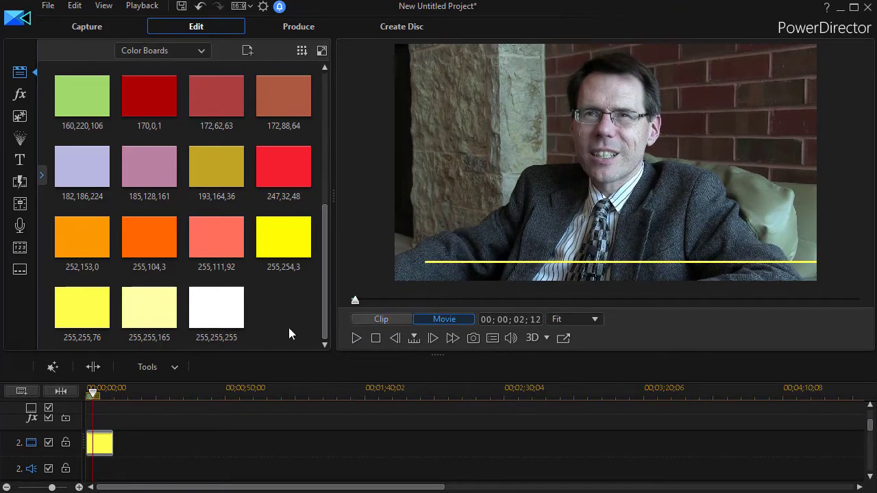
Copy the yellow line clip and paste it with Overwrite onto track 3 at the timeline start
right_click(99, 443)
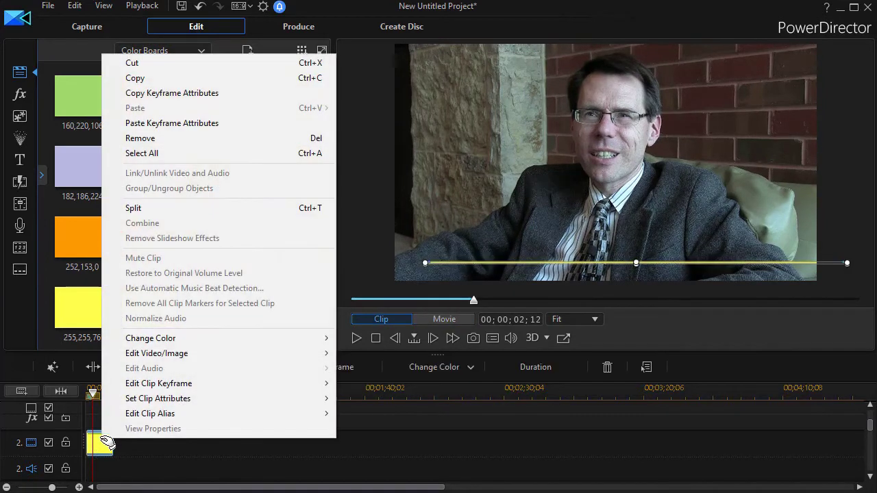
click(152, 80)
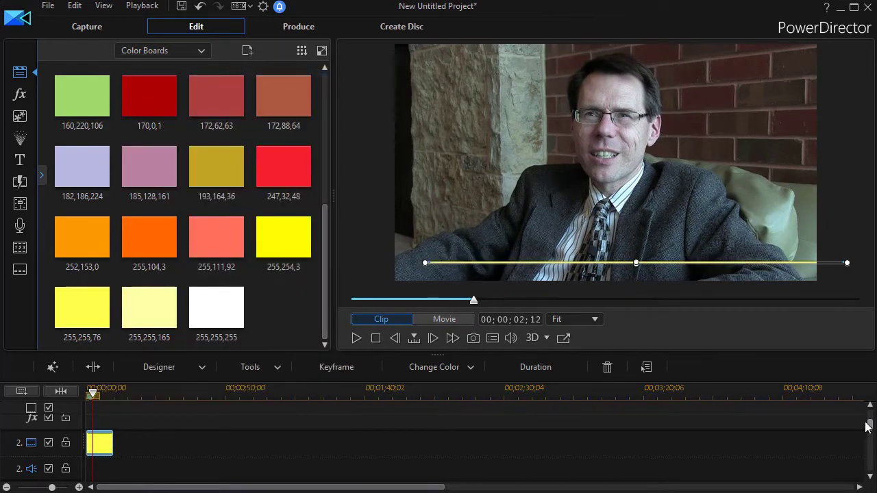
drag(871, 423, 874, 443)
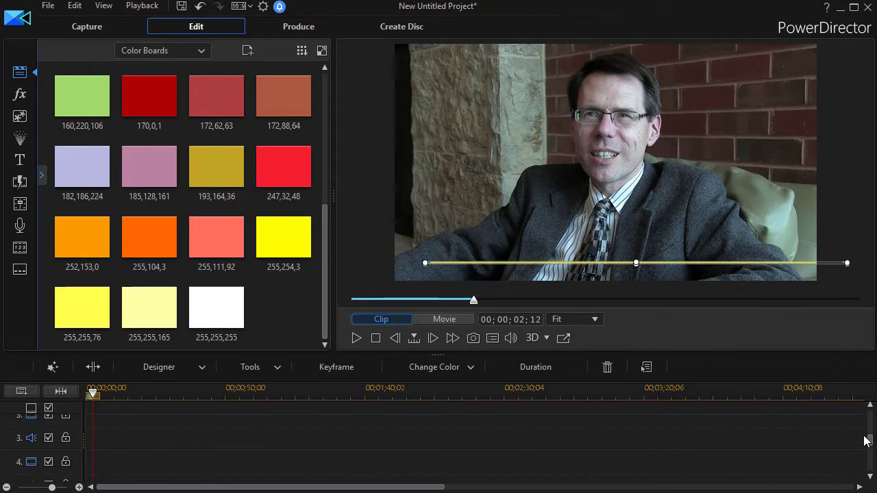
drag(869, 438, 870, 432)
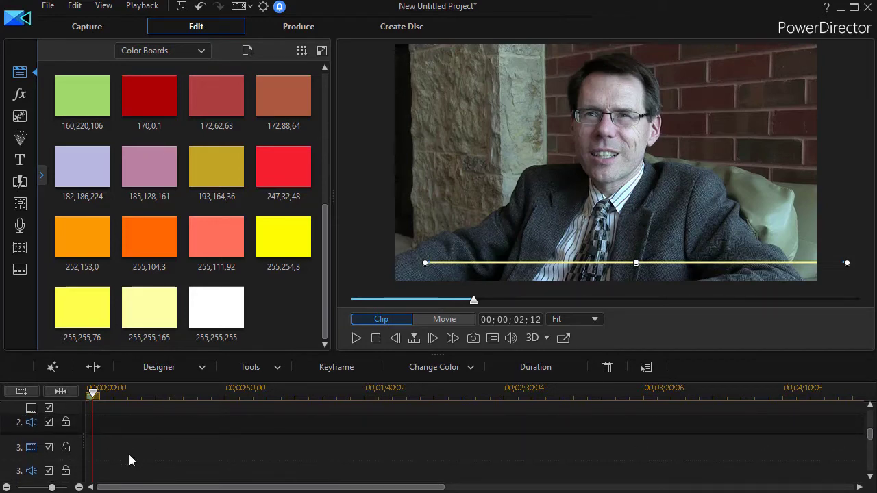
right_click(129, 449)
mouse_move(170, 225)
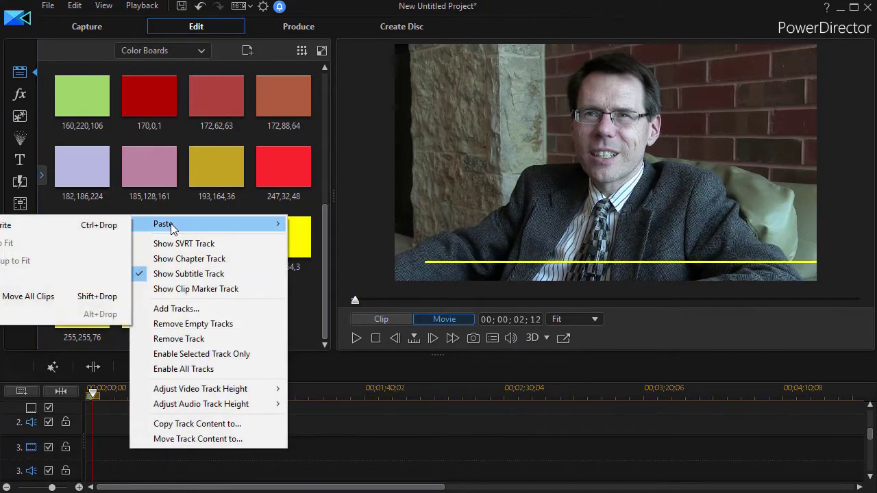
click(30, 223)
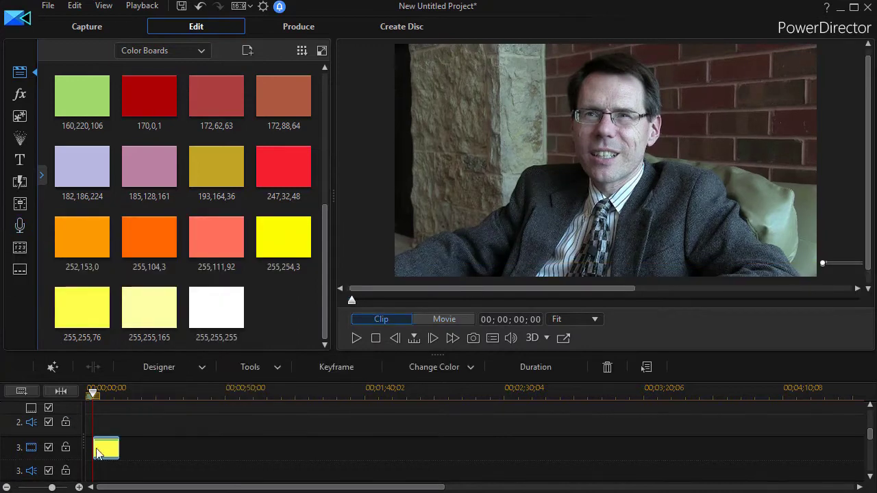
drag(98, 453, 91, 452)
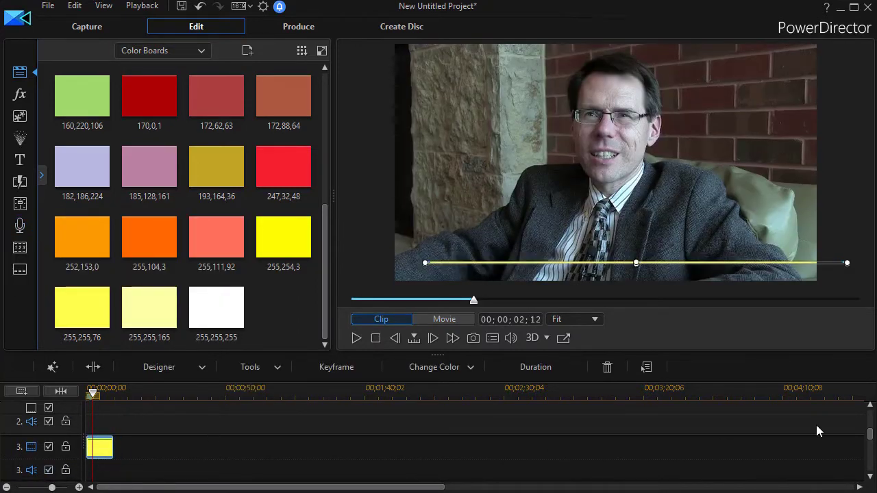
click(869, 435)
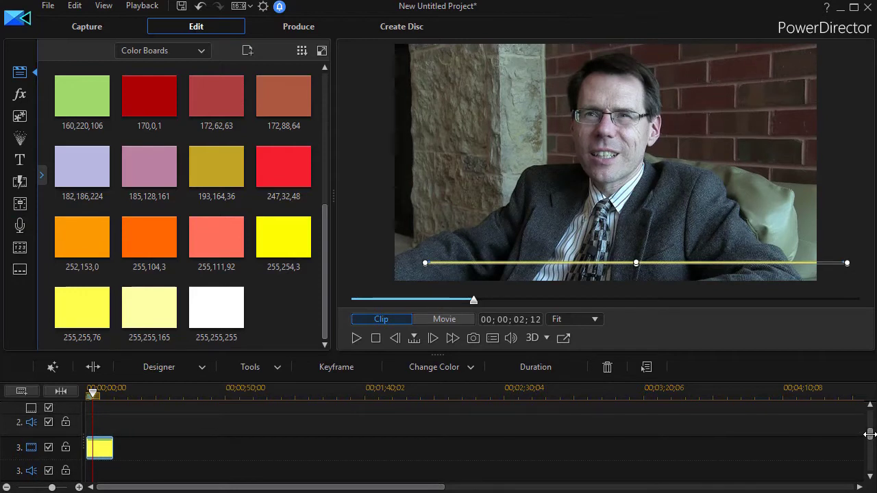
drag(869, 435, 867, 421)
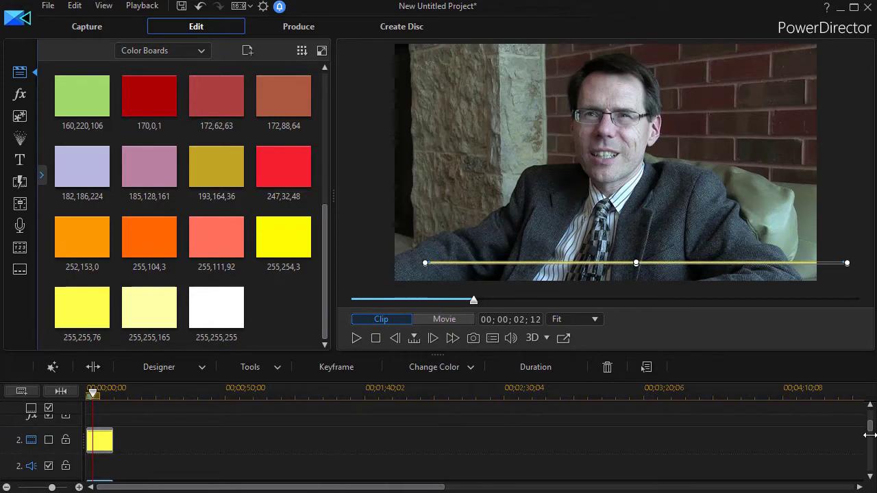
drag(869, 424, 868, 431)
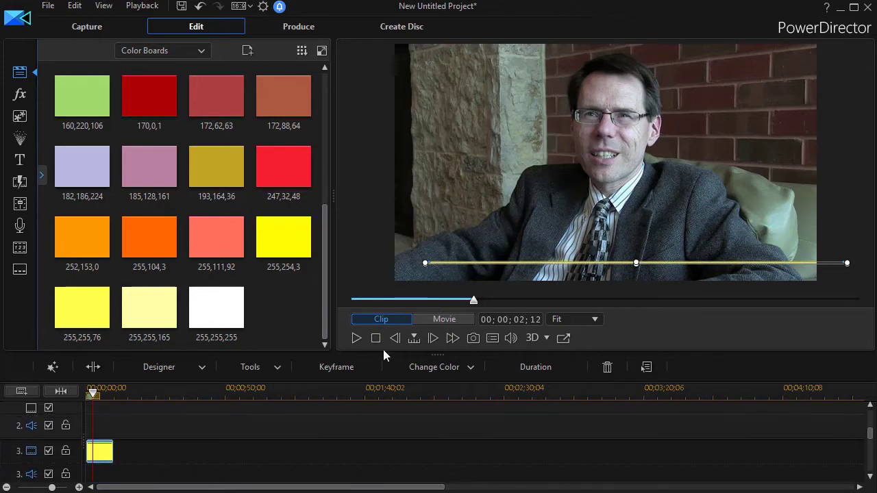
Raise the copied line at both position keyframes, ending at Y 0.796
double_click(103, 456)
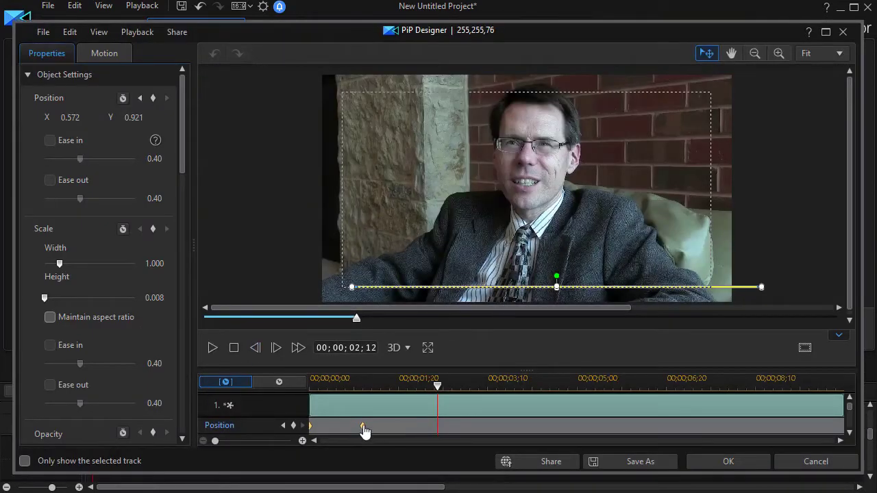
click(283, 425)
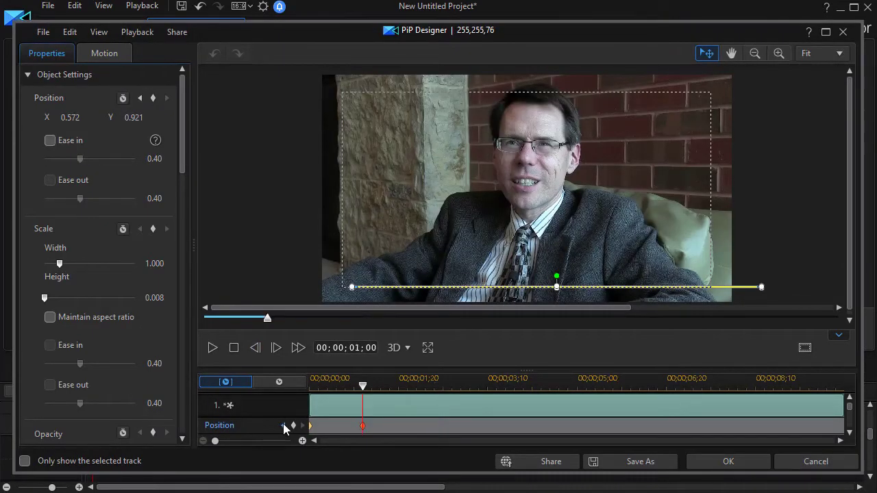
click(283, 425)
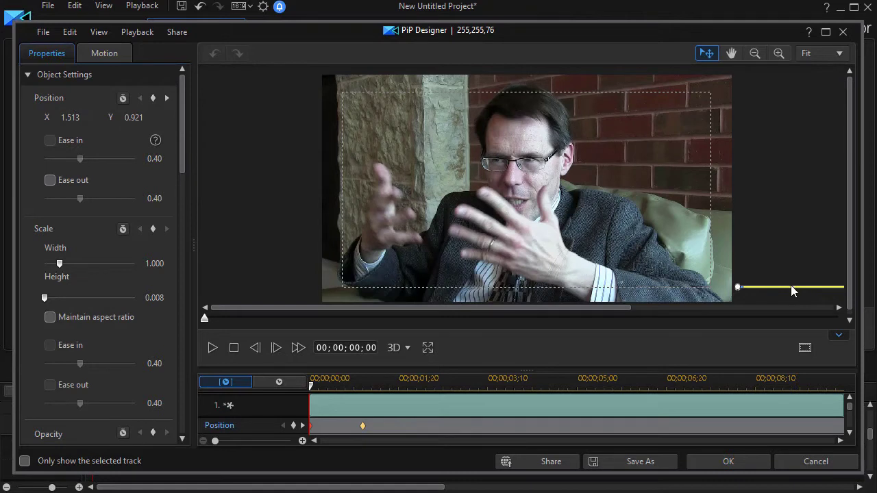
drag(792, 290, 785, 258)
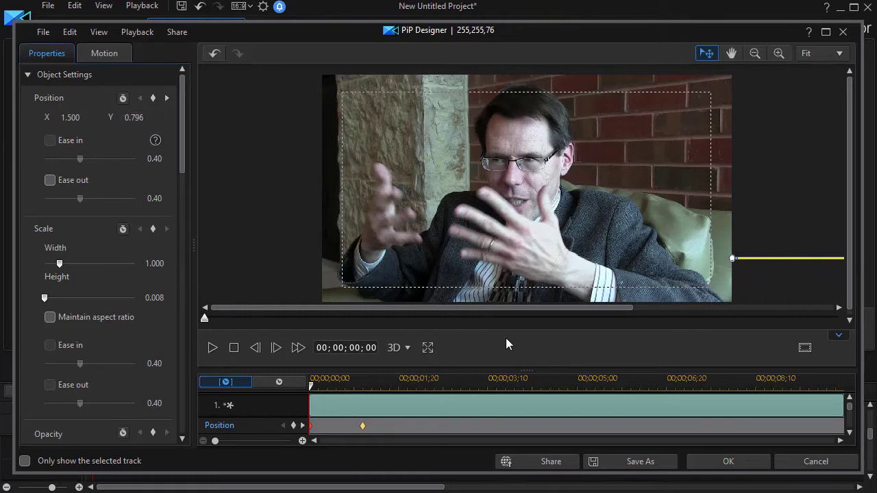
click(302, 424)
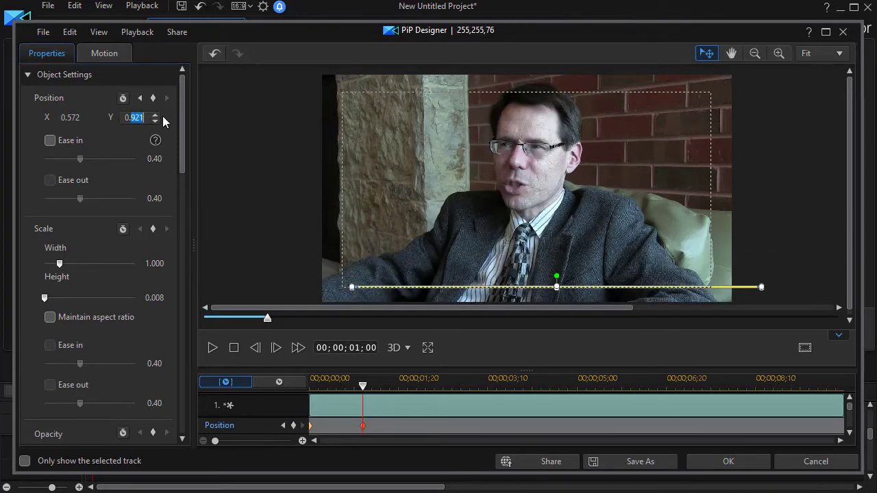
text(0.796)
key(Return)
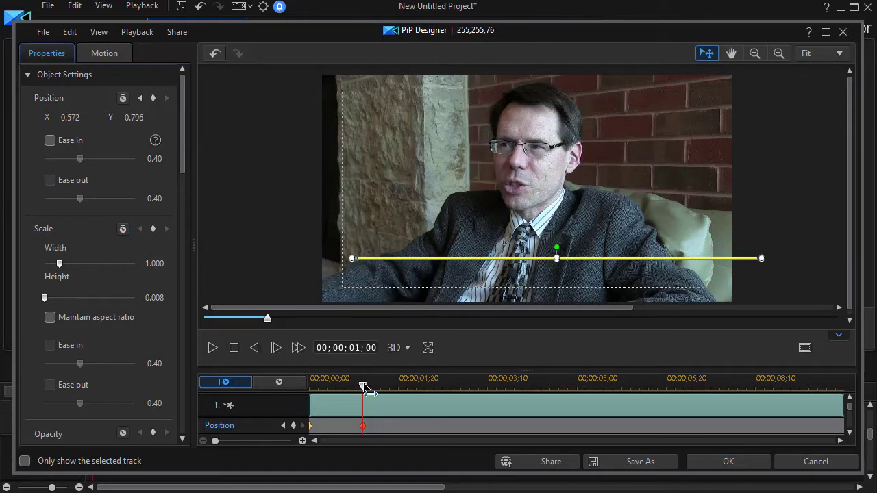
Replay the second line's slide-in animation and apply the changes
drag(363, 388, 254, 390)
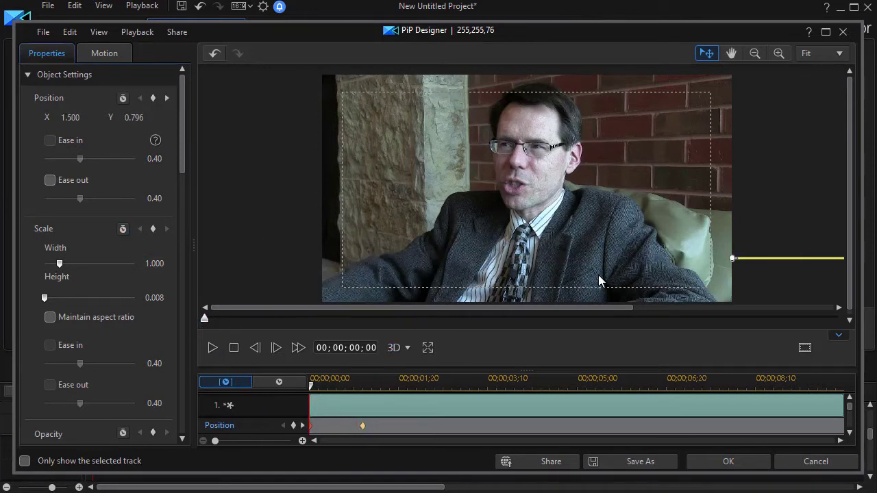
click(214, 347)
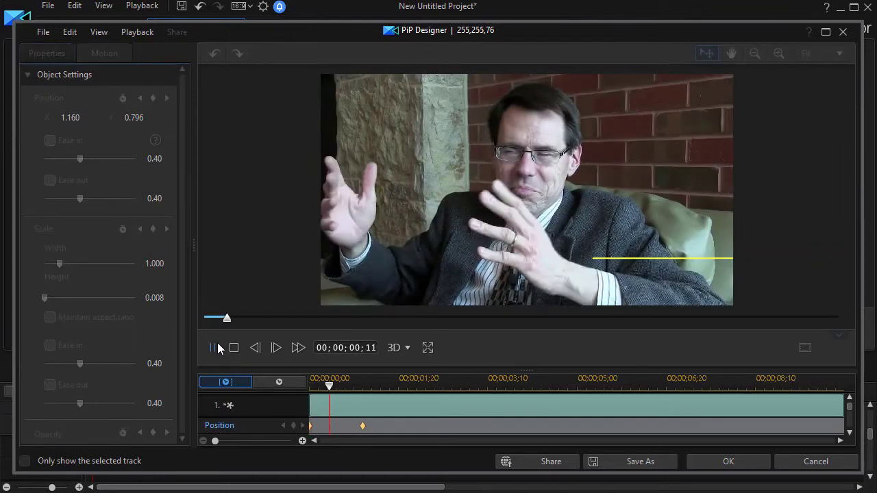
click(218, 345)
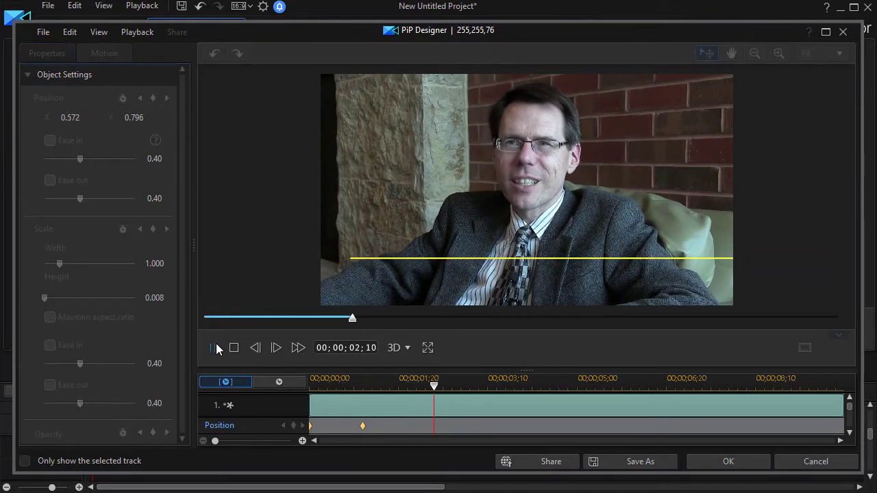
click(734, 465)
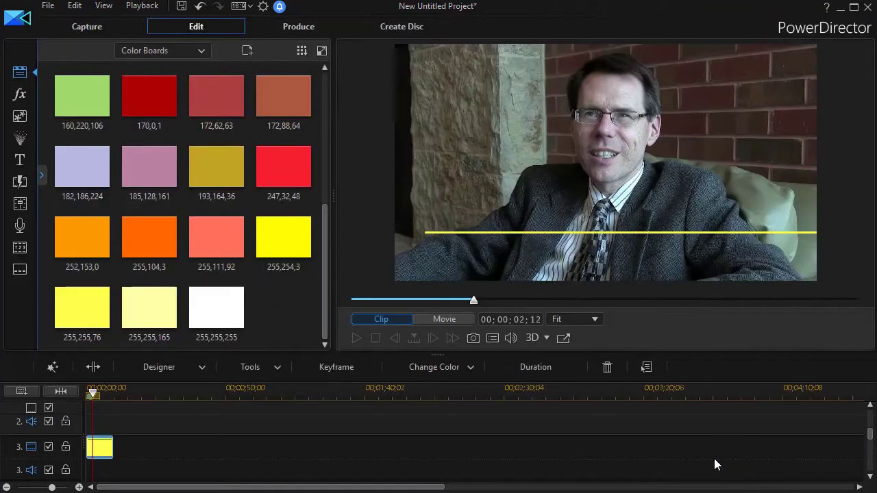
Re-enable track 2, play the movie with both yellow lines, and rewind to 00;00;00;00
drag(869, 436, 867, 419)
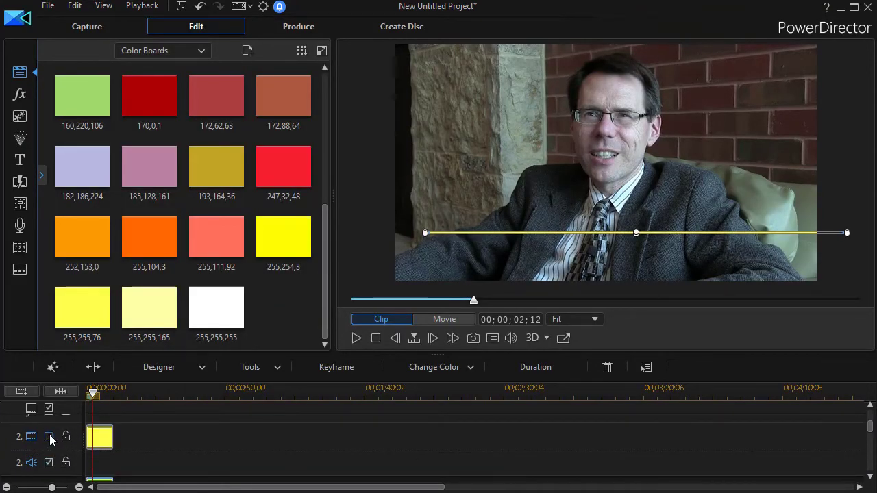
click(48, 436)
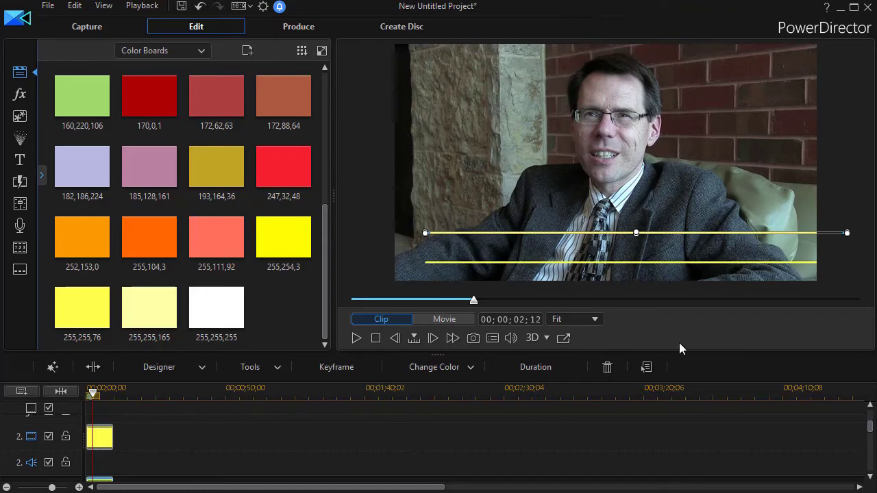
click(469, 303)
click(462, 320)
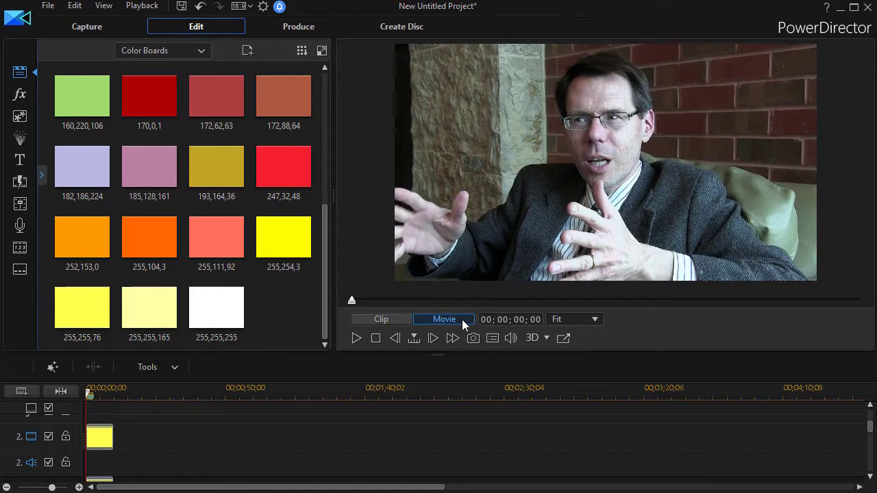
click(357, 338)
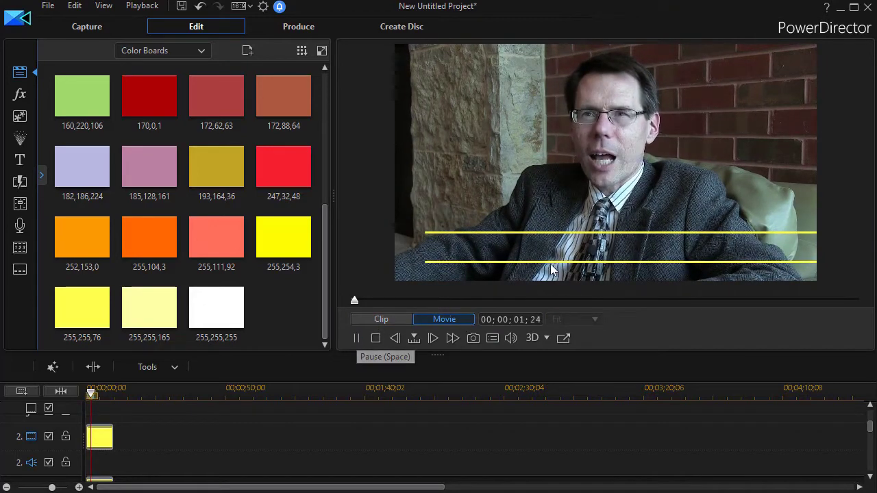
click(356, 339)
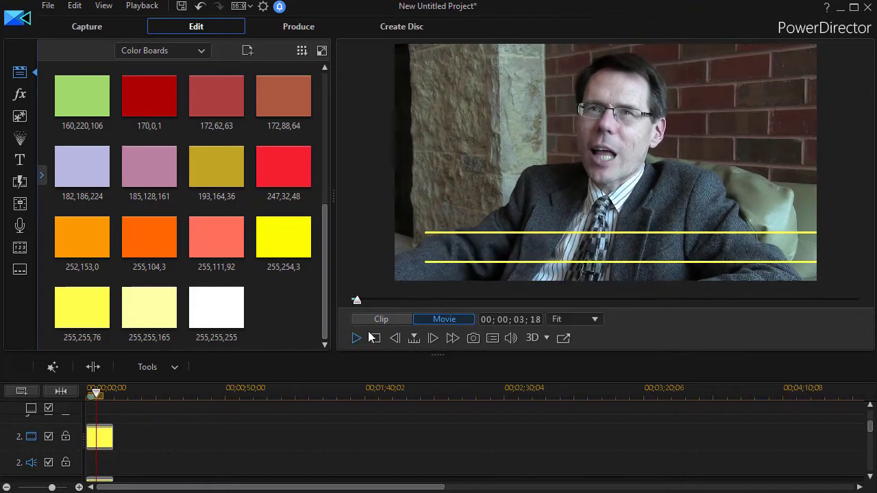
drag(358, 304, 351, 301)
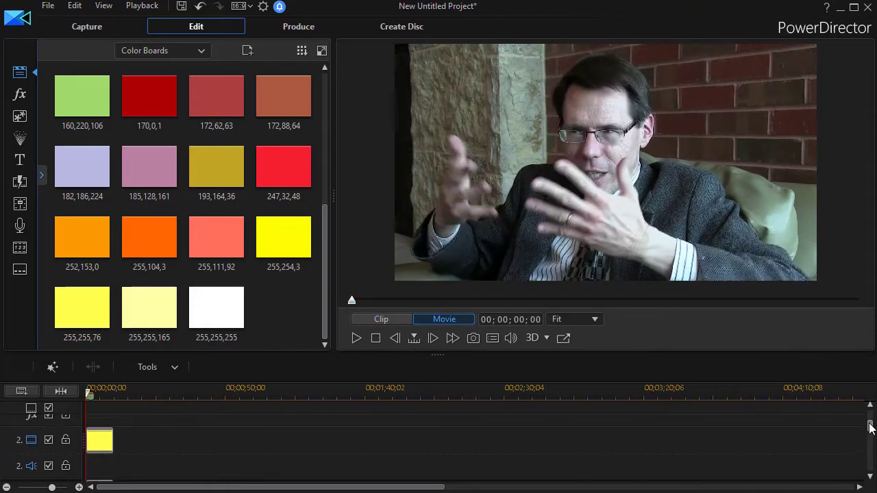
Put a 10-second 182,186,224 lavender board at the start of track 4 and open it in PiP Designer
drag(871, 429, 869, 453)
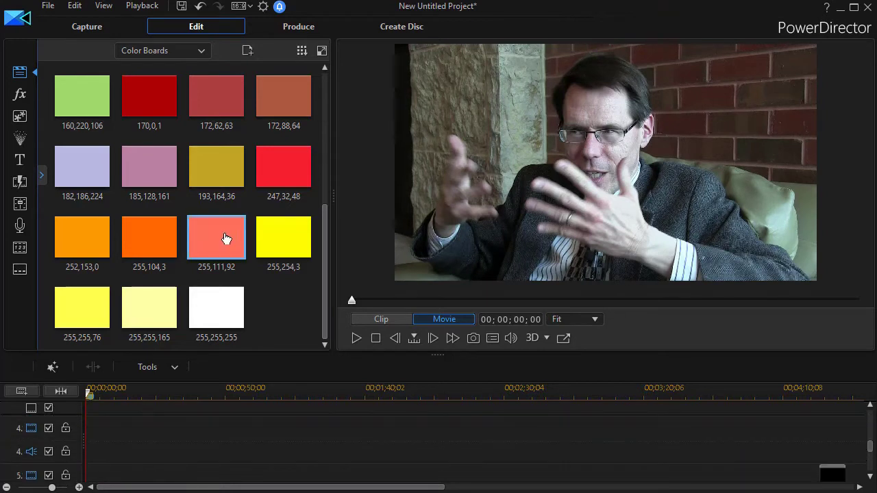
drag(325, 265, 330, 219)
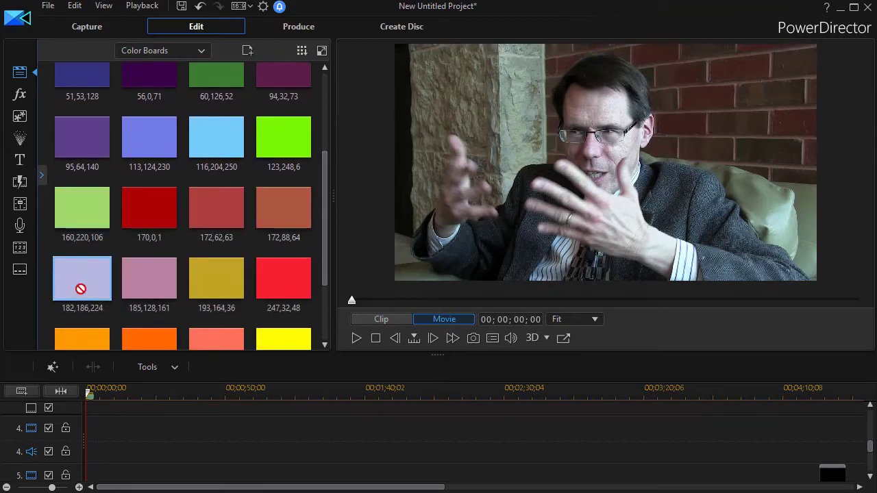
drag(80, 288, 87, 468)
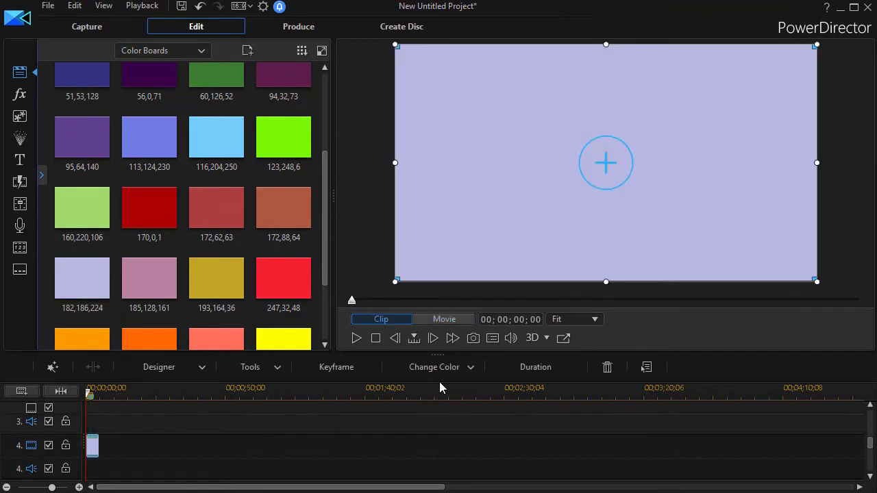
click(546, 370)
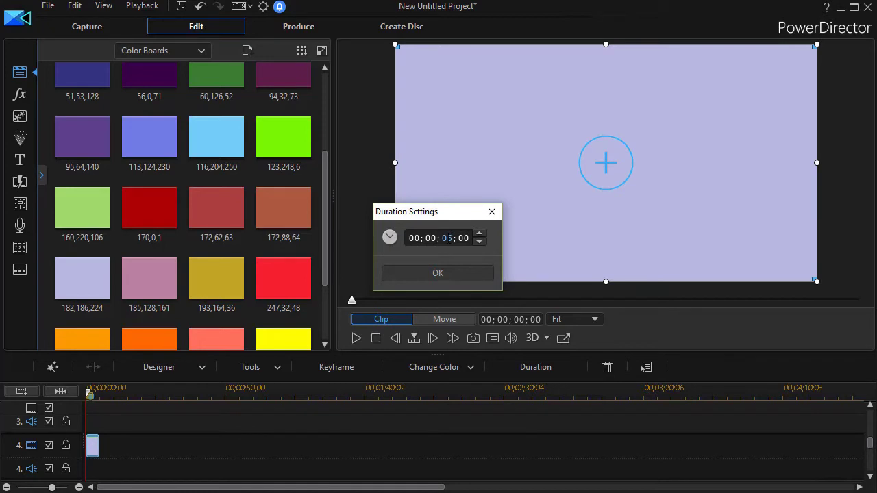
key(Return)
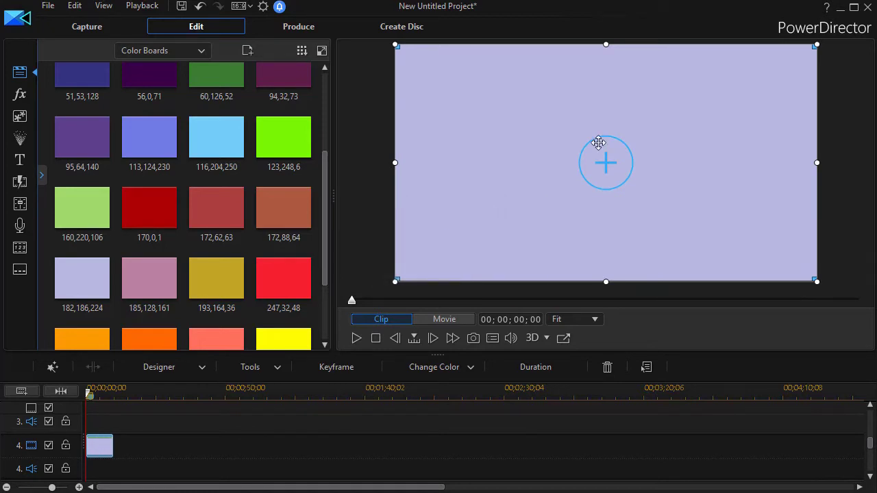
double_click(99, 452)
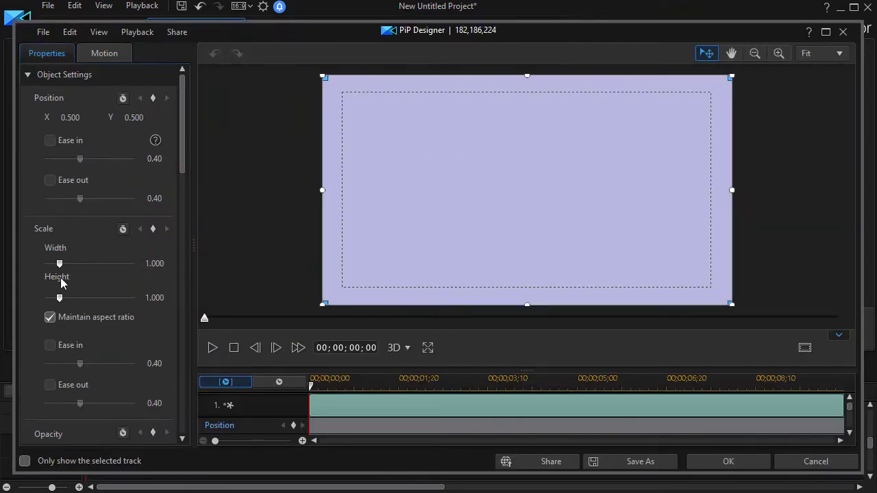
Unlock aspect ratio and shrink the lavender board to a 0.116-high bar at Y 0.855 between the yellow lines
click(50, 321)
drag(527, 304, 527, 278)
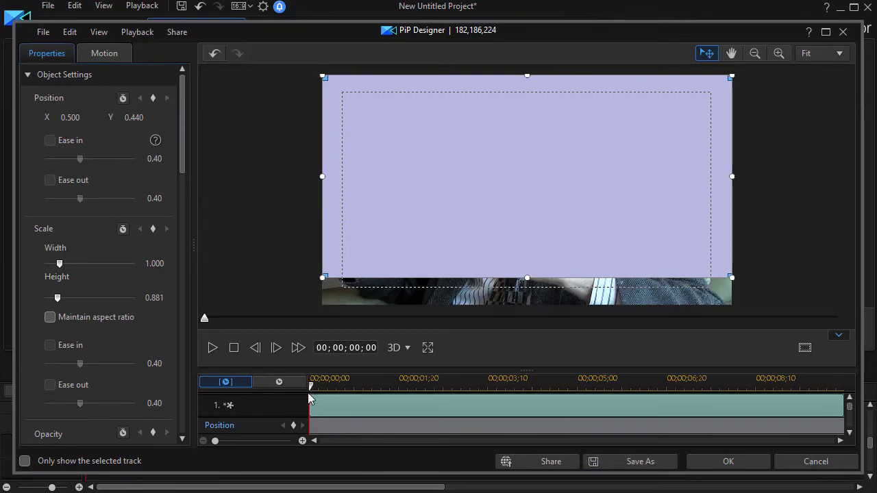
drag(312, 388, 435, 399)
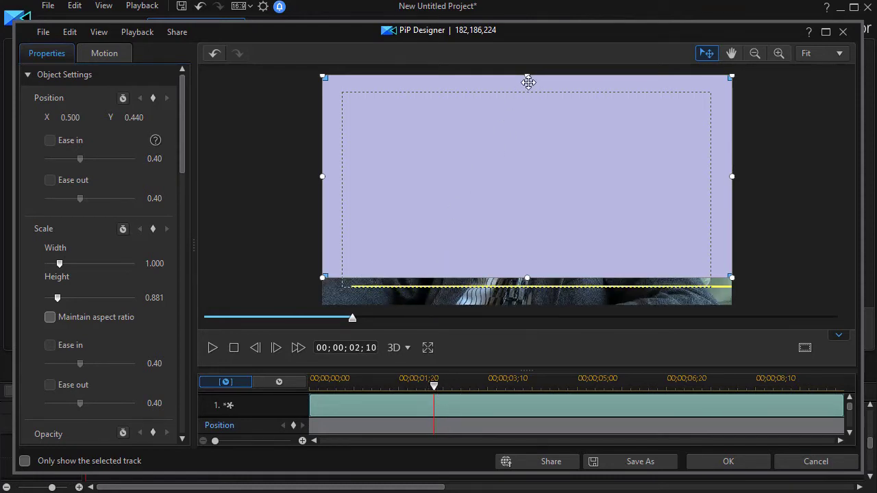
drag(528, 75, 557, 287)
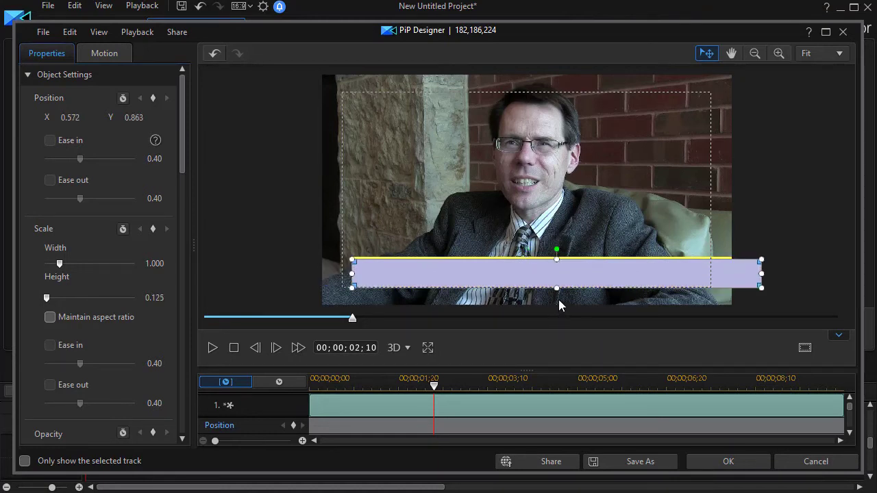
drag(557, 288, 559, 283)
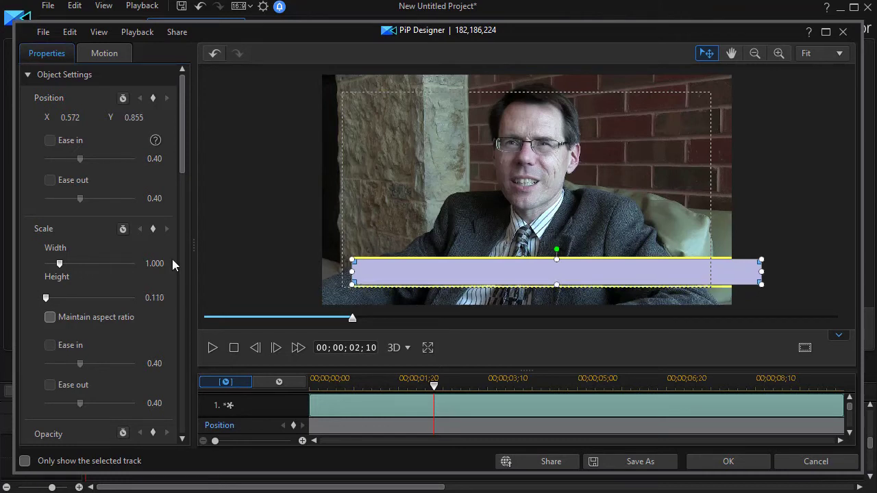
click(176, 295)
click(176, 295)
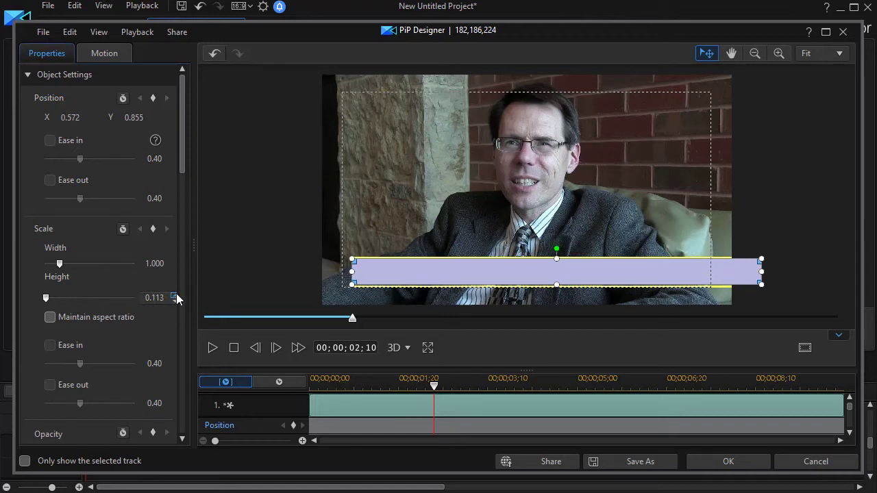
click(175, 294)
click(176, 295)
click(176, 294)
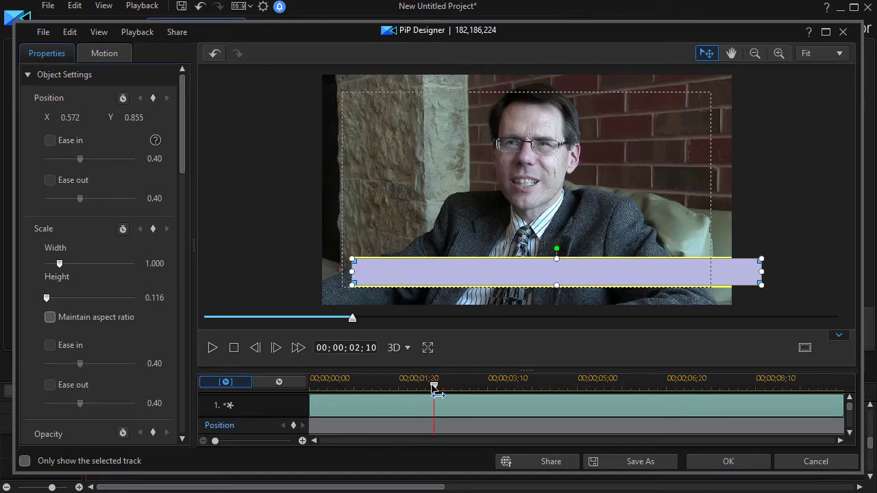
Set the bar's opacity to 0% at the start of the clip
drag(434, 387, 268, 391)
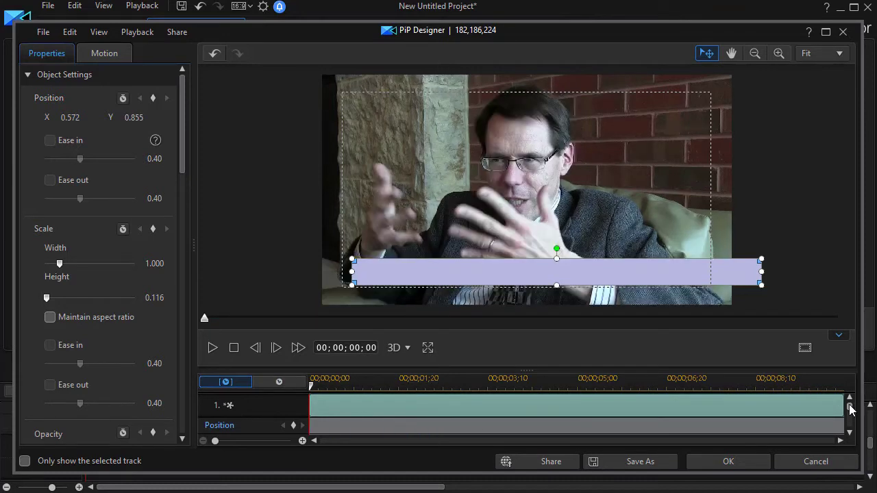
scroll(852, 410, down, 3)
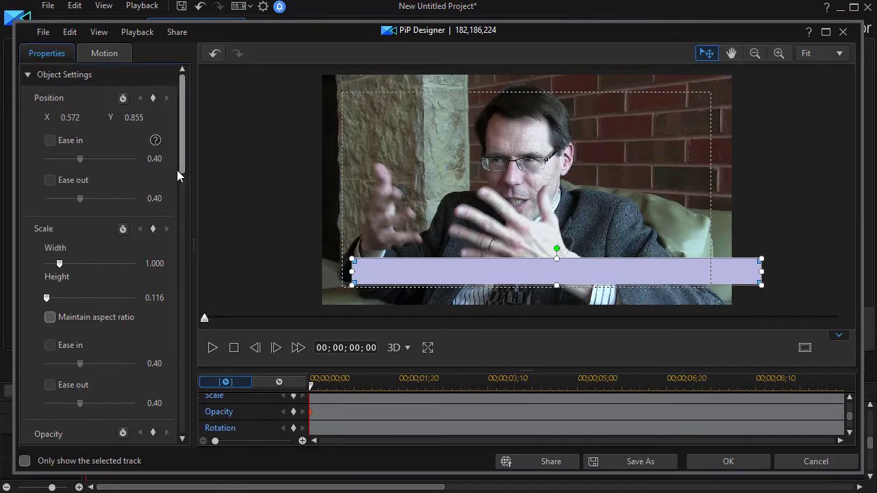
scroll(132, 242, down, 3)
click(122, 248)
drag(121, 248, 39, 244)
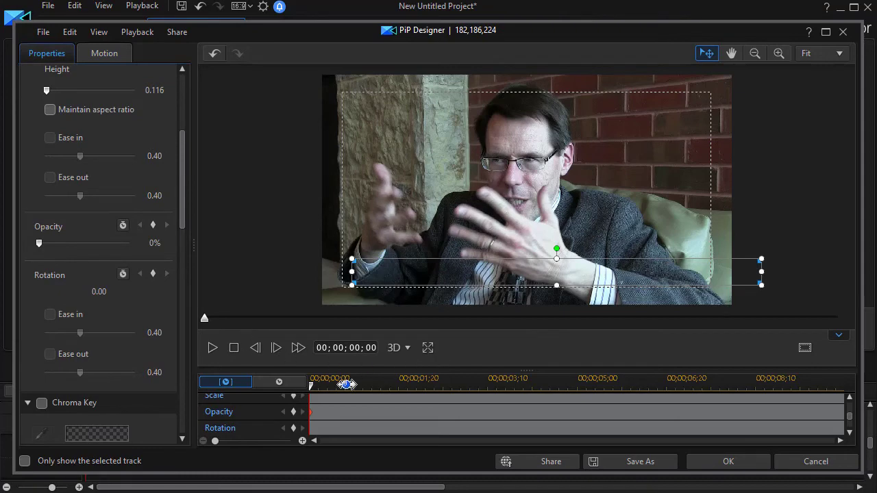
Add opacity keyframes fading the bar up to about 24% near 1.6 seconds, then apply
drag(312, 387, 370, 404)
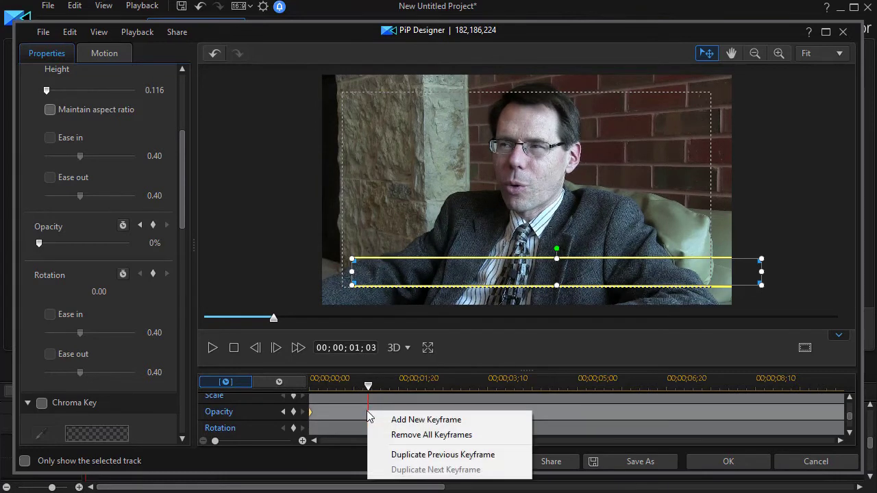
click(407, 456)
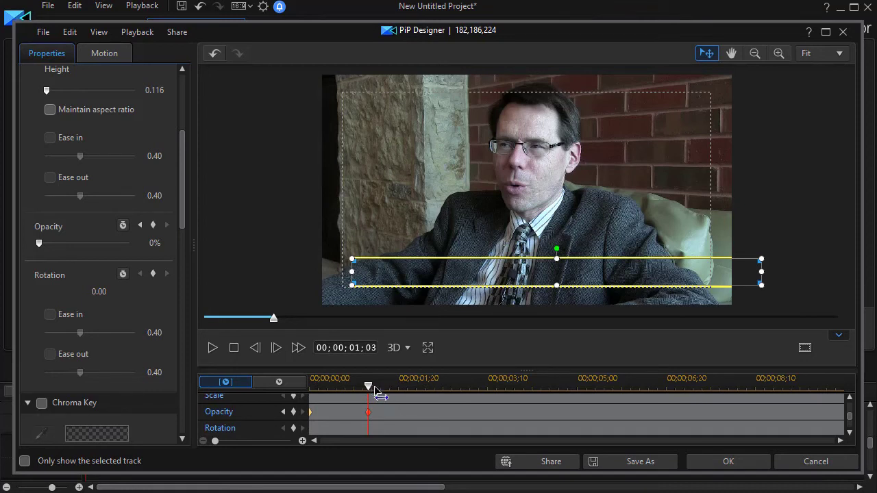
drag(371, 387, 397, 396)
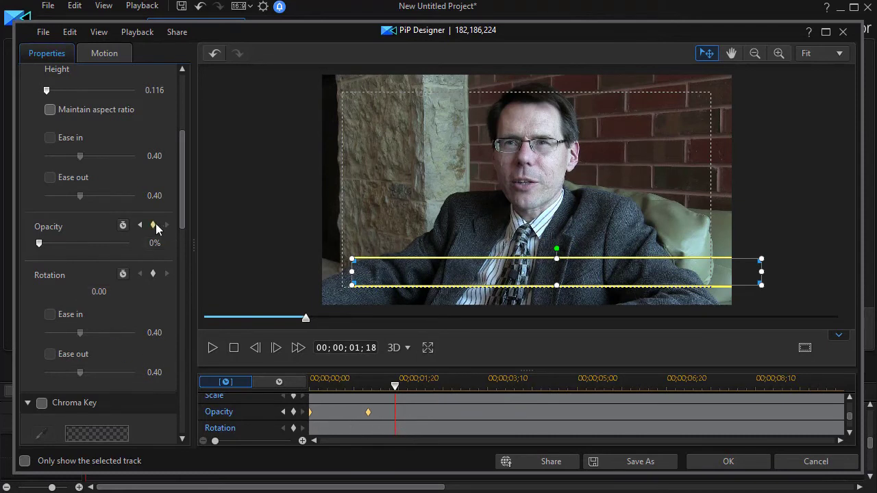
drag(39, 241, 57, 249)
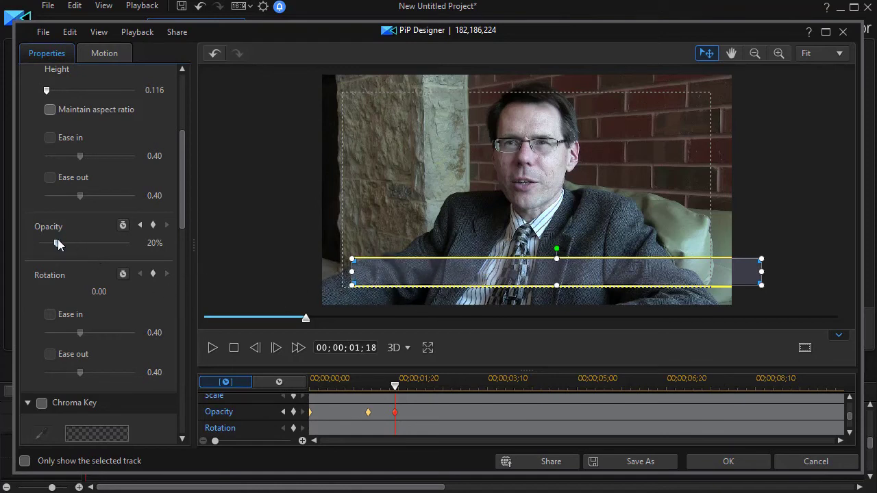
drag(58, 240, 62, 241)
click(725, 465)
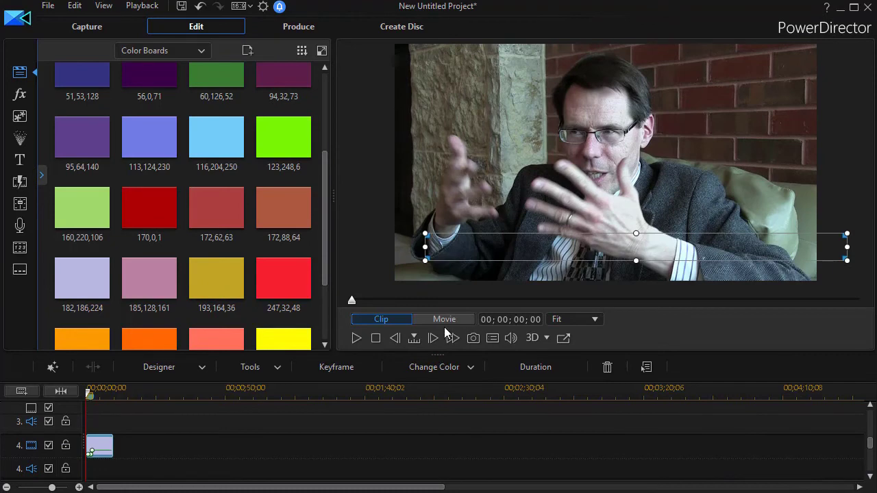
Play the movie and pause at 00;00;03;17 to see the bar faded in between the yellow lines
click(442, 319)
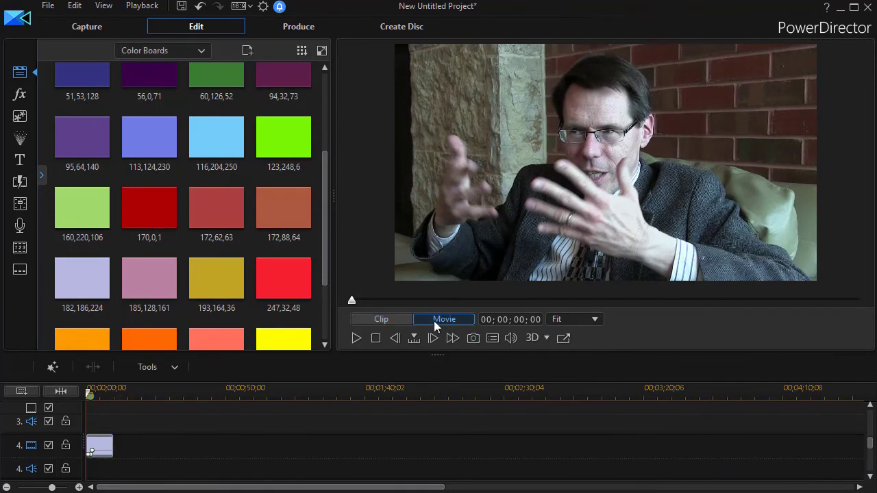
click(357, 338)
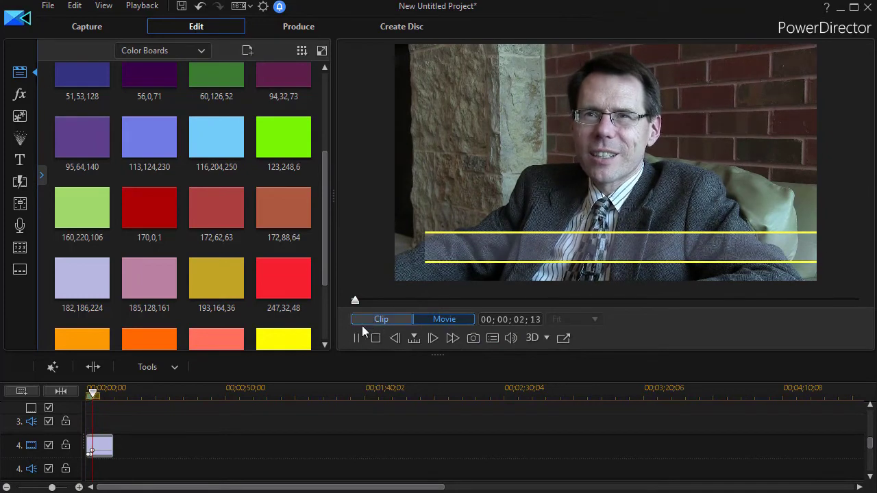
click(356, 339)
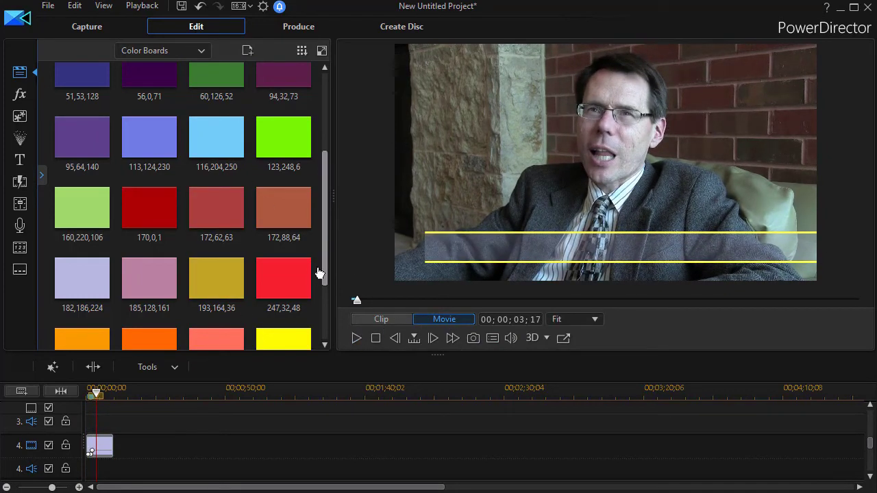
click(297, 288)
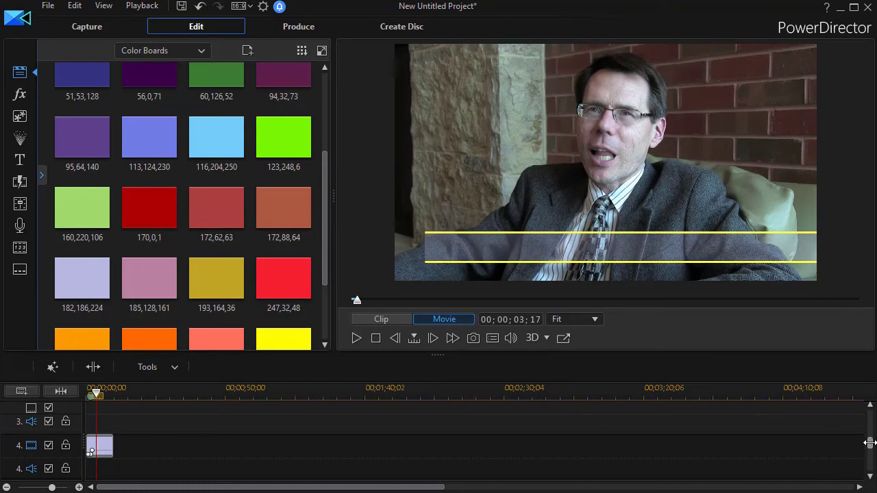
Move the NORTHERN CONSERVATION STUDY title clip to the timeline start and apply it via Title Designer
scroll(869, 445, down, 2)
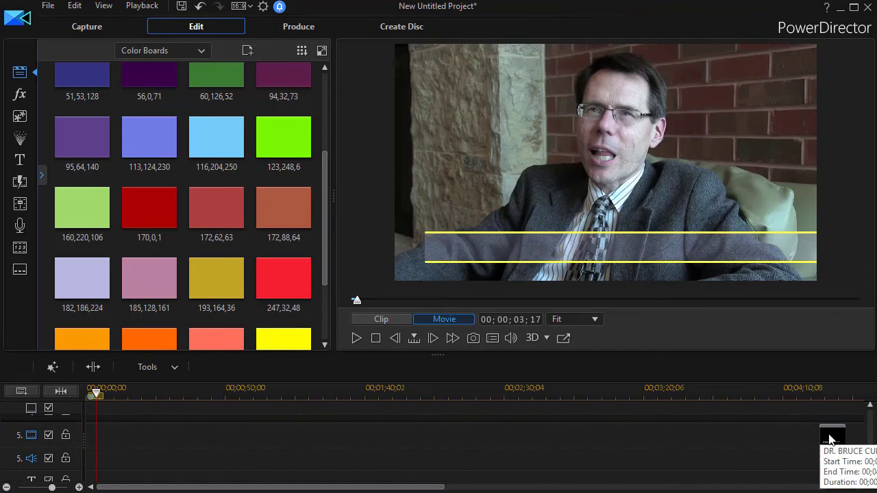
drag(826, 441, 106, 451)
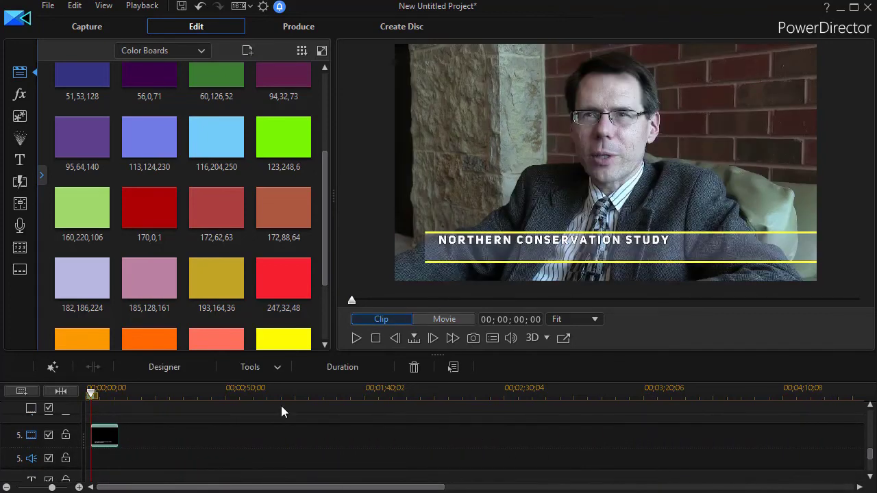
double_click(113, 436)
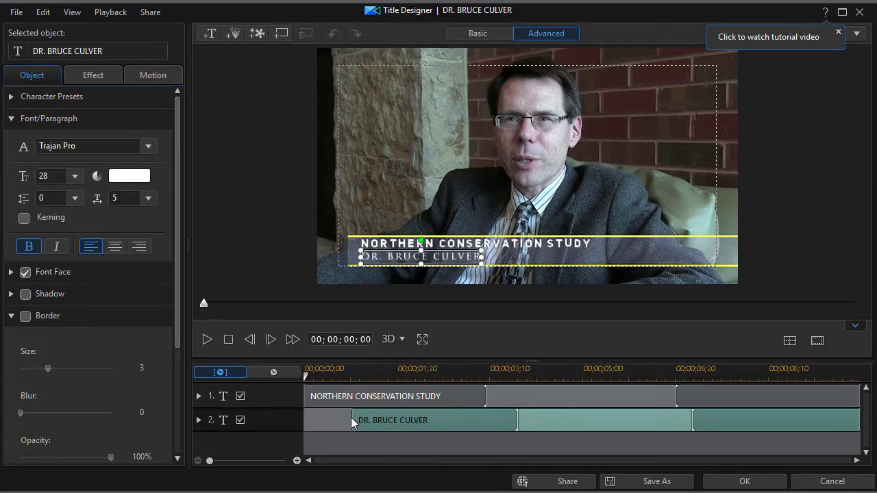
click(737, 482)
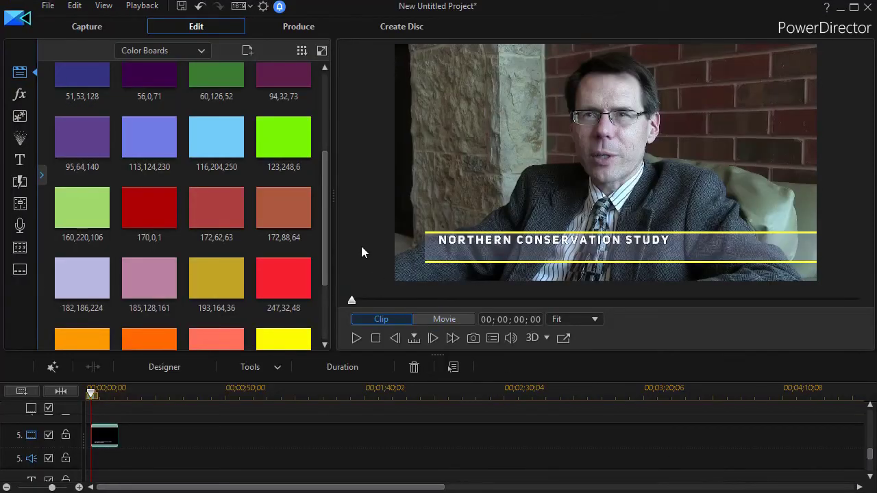
Widen the preview area and switch the preview to the whole movie from the timeline start
drag(333, 193, 158, 194)
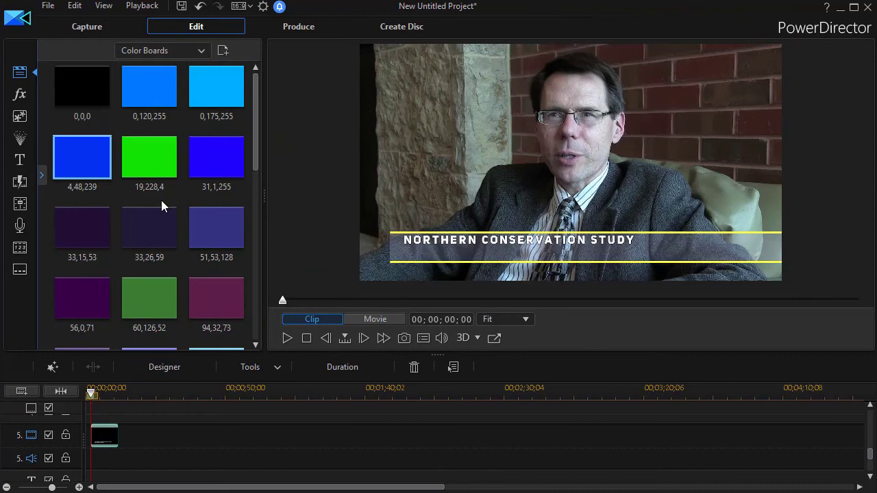
click(89, 392)
click(436, 430)
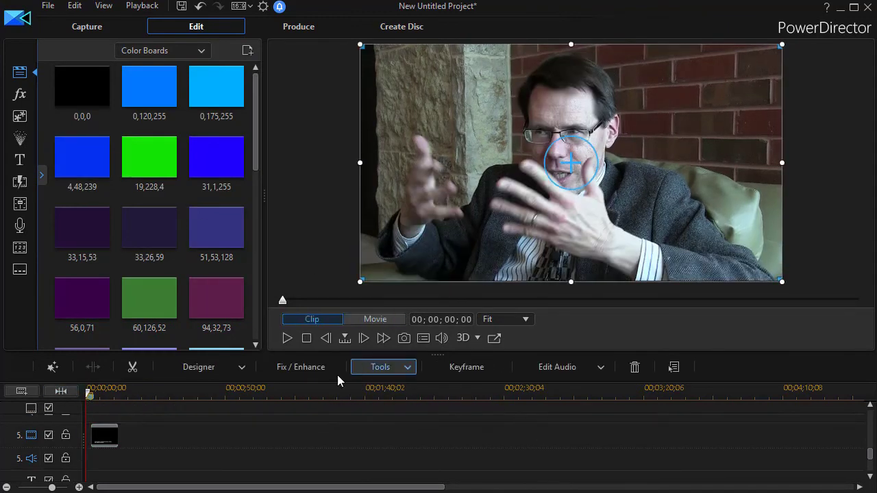
click(382, 321)
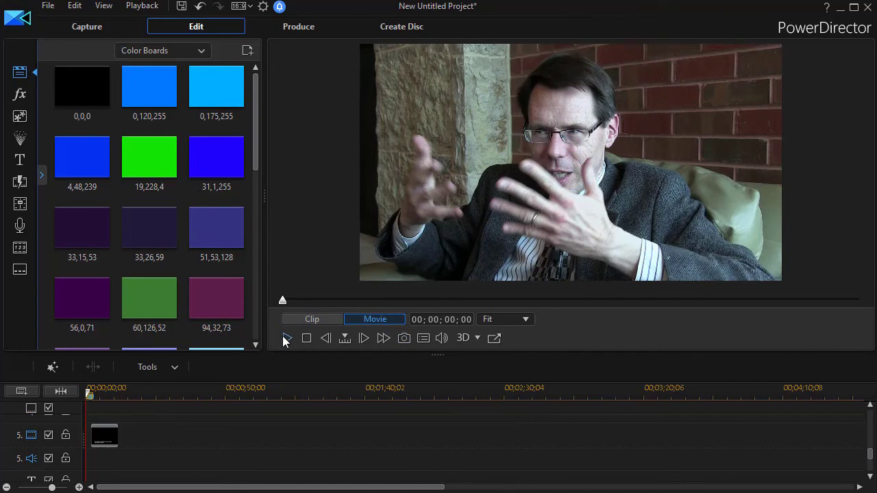
Play the lower third through, then pause and scrub back to 00;00;07;09
click(287, 339)
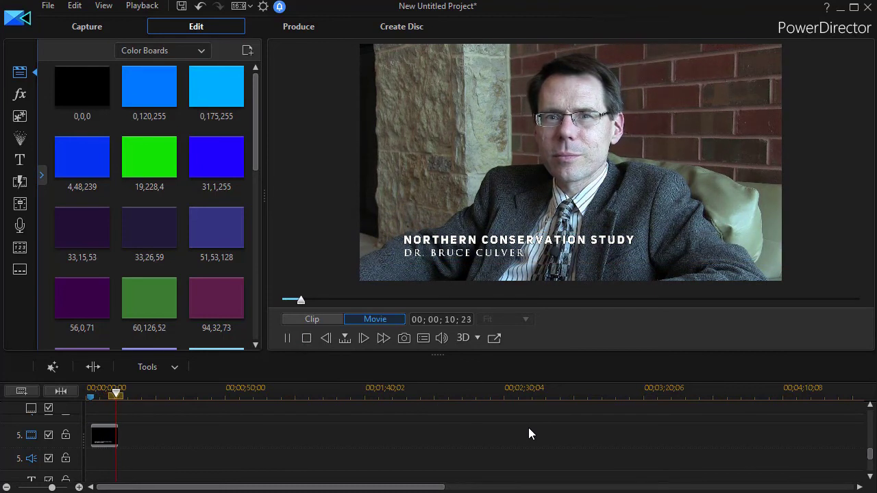
click(289, 338)
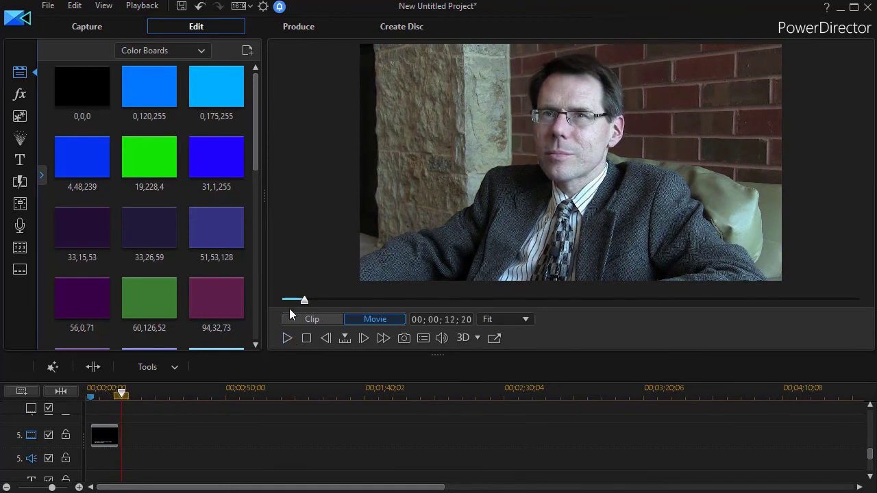
mouse_move(304, 302)
mouse_down()
mouse_move(288, 302)
mouse_move(295, 302)
mouse_up()
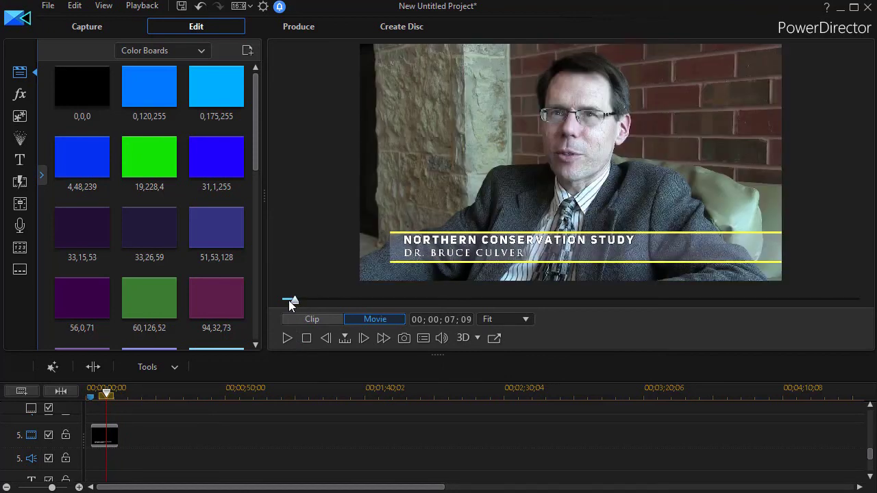